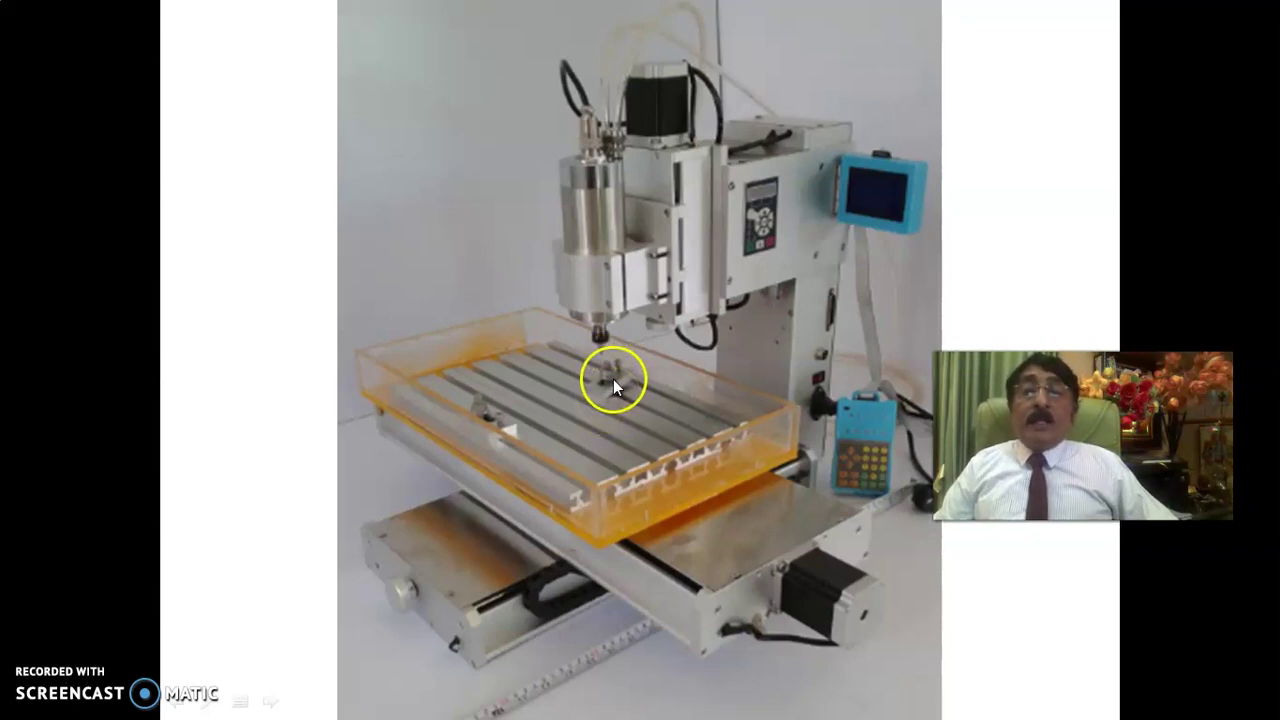
Step: Advance to the slide with the profile drawing, end the slide show and switch to the EdgeCAM milling project
left_click(452, 243)
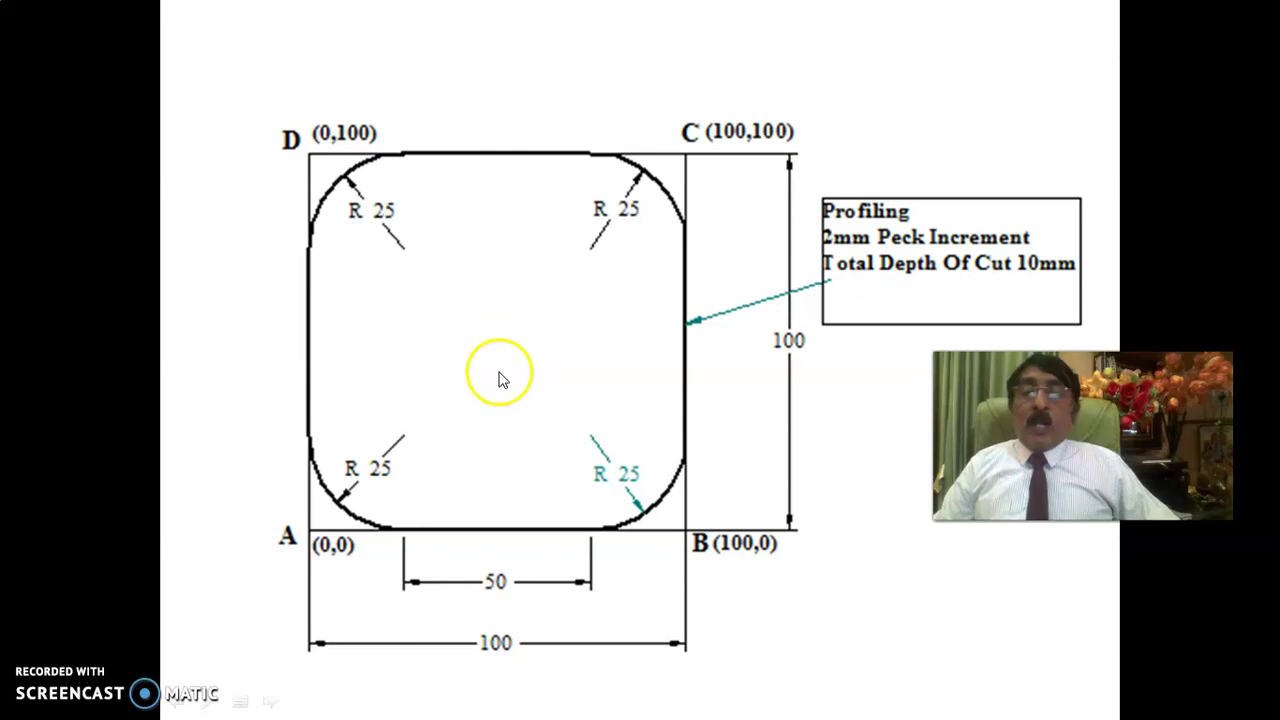
right_click(545, 327)
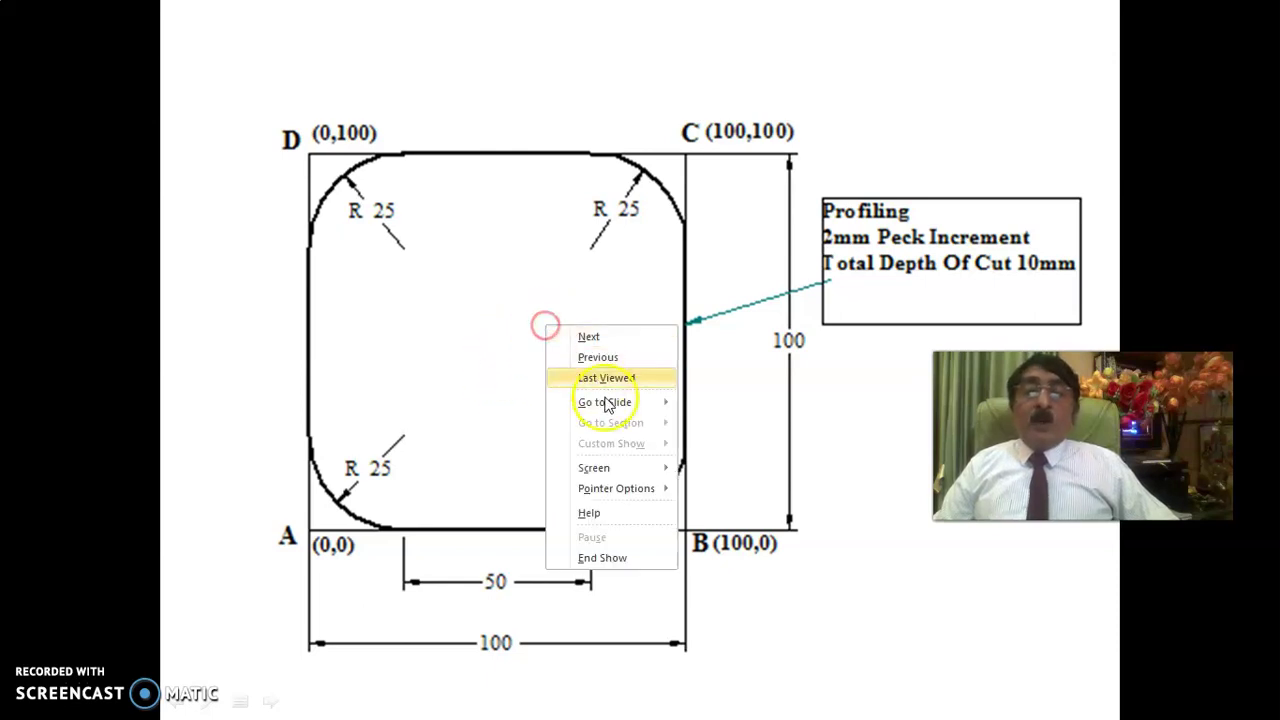
left_click(600, 557)
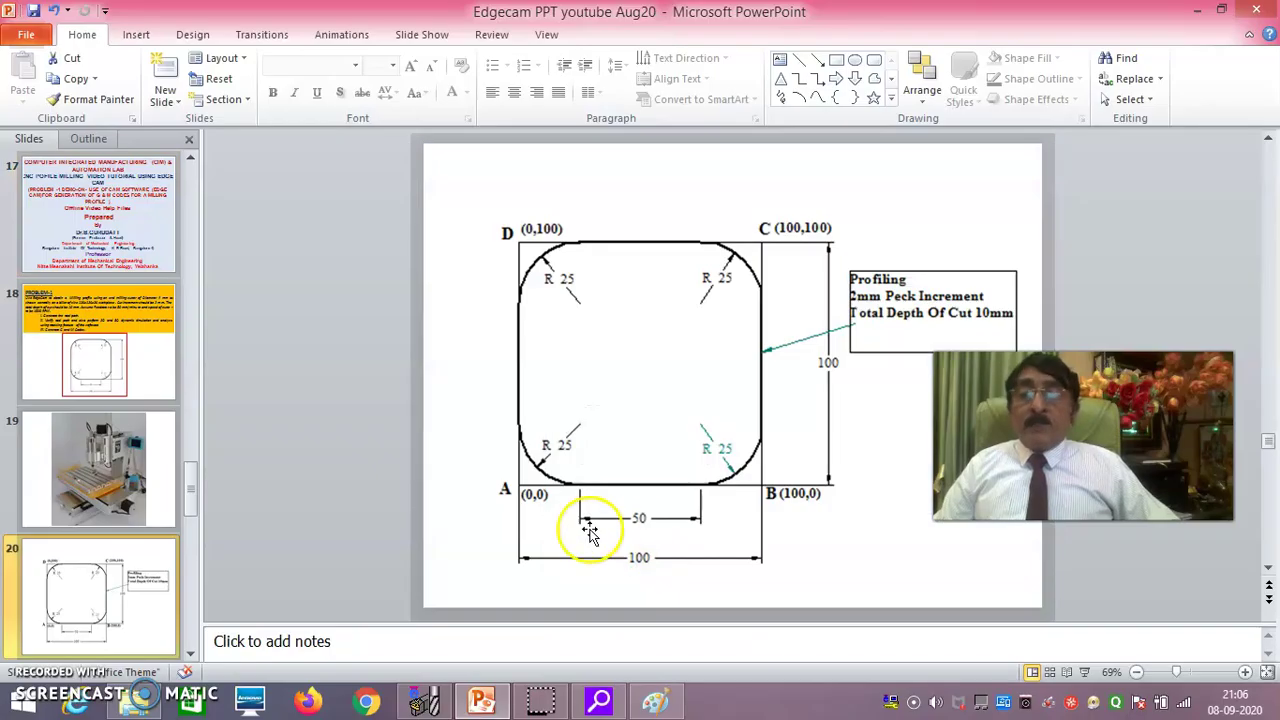
left_click(440, 694)
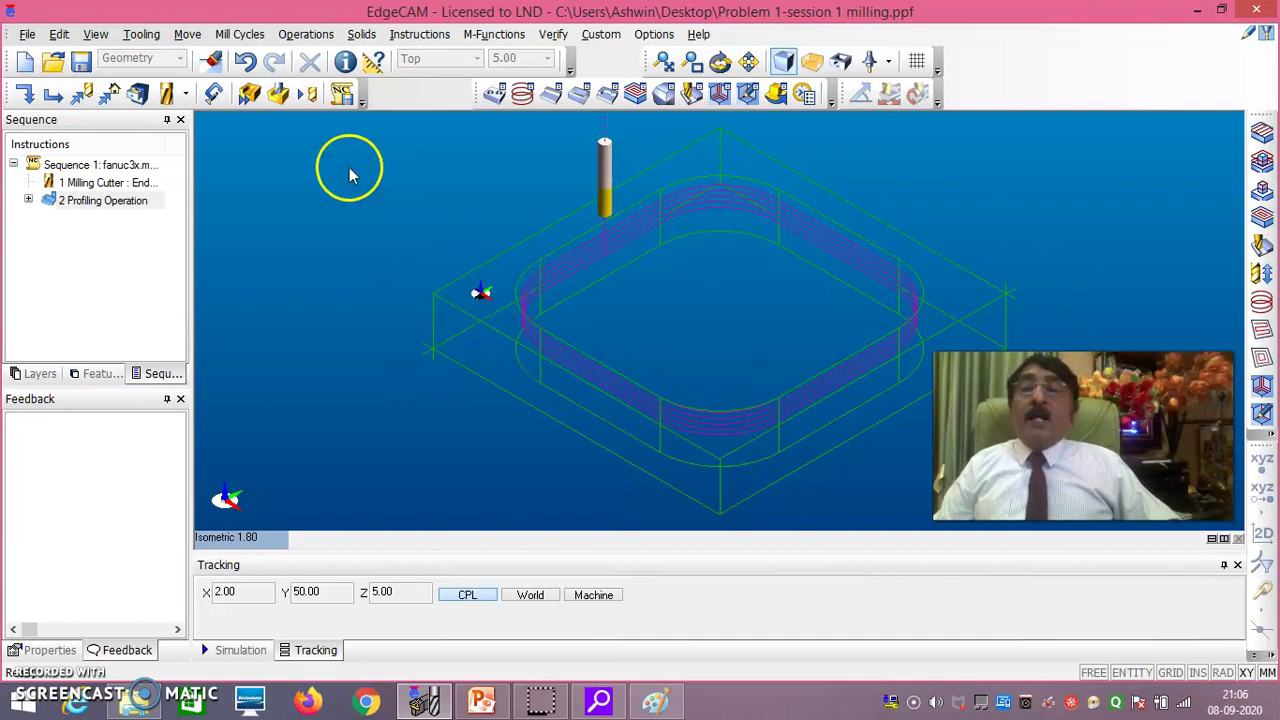
Step: Open the simulator for the milling sequence and run the profiling cut on the solid stock
left_click(278, 96)
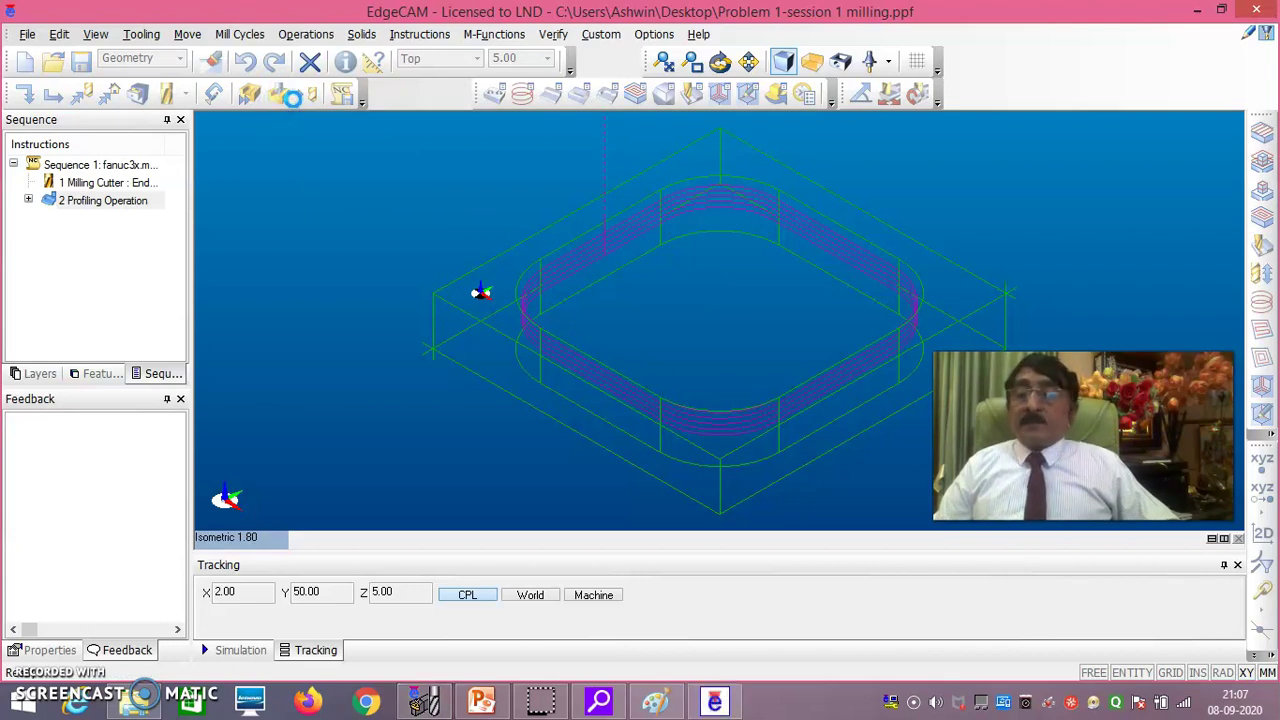
left_click(1184, 122)
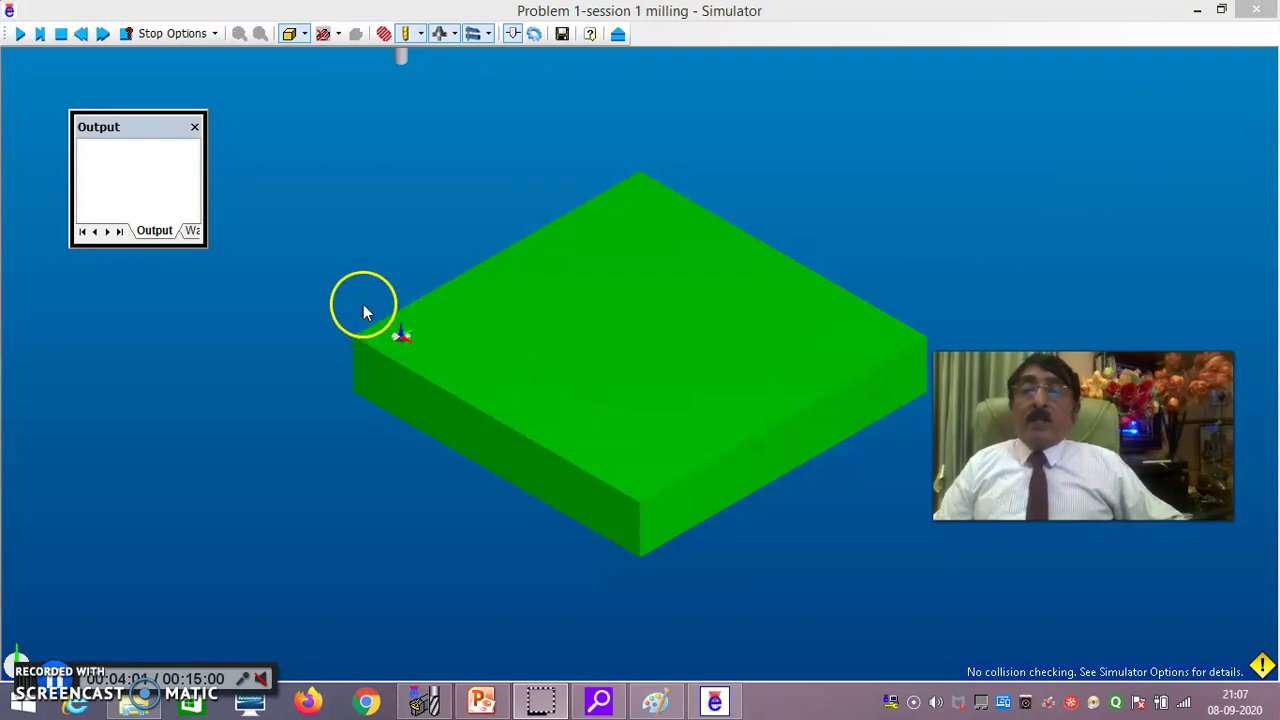
left_click(19, 36)
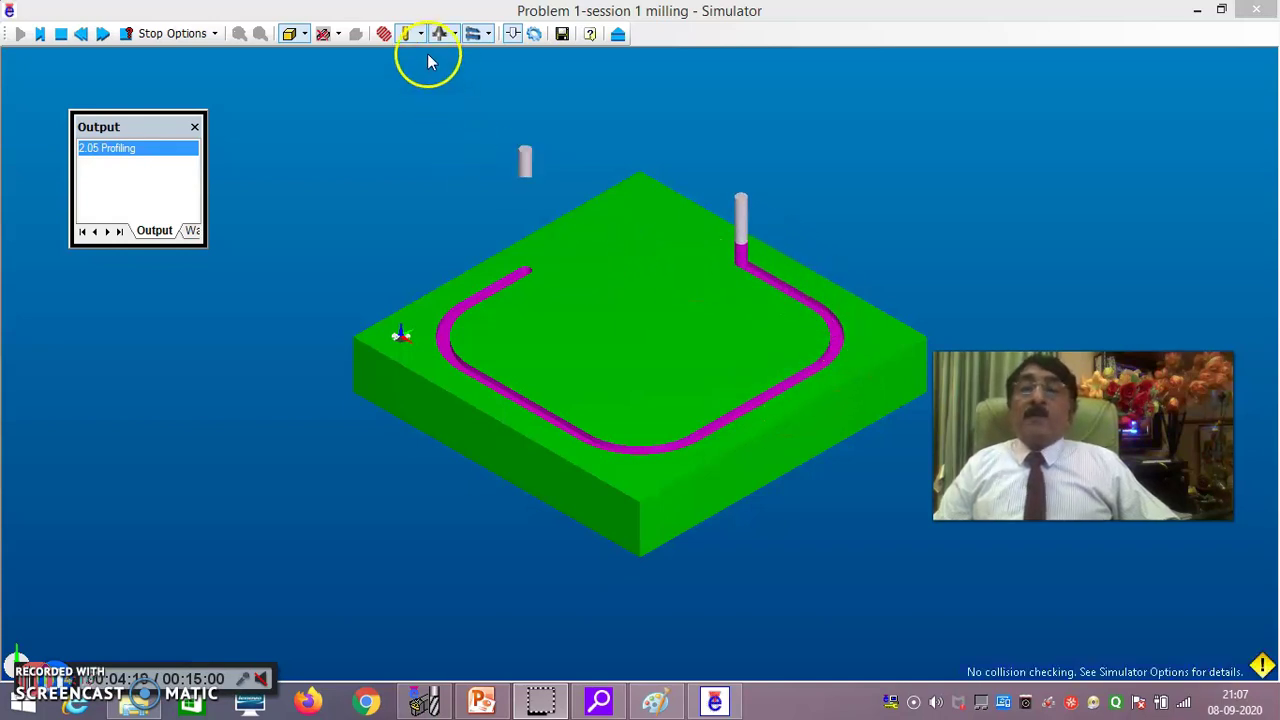
left_click(518, 34)
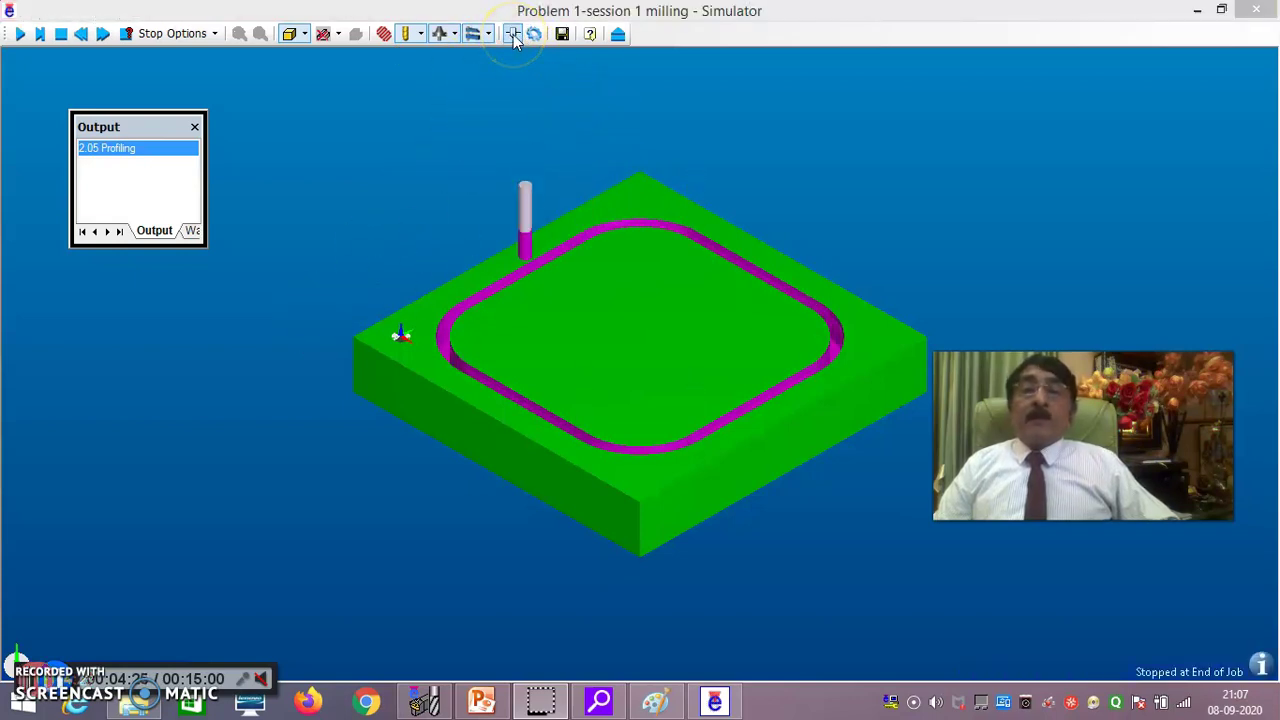
left_click(513, 35)
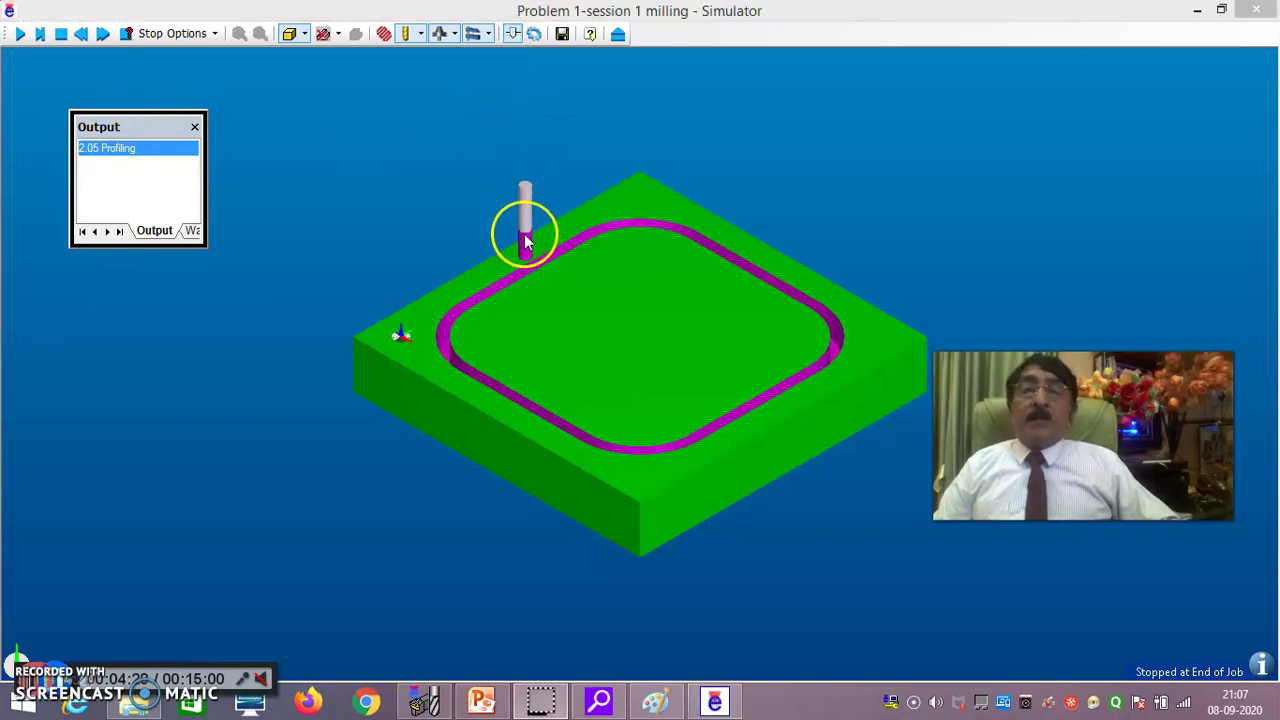
Step: Replay the machining simulation from the start, inspect the milled groove from several angles and close the simulator
left_click(80, 34)
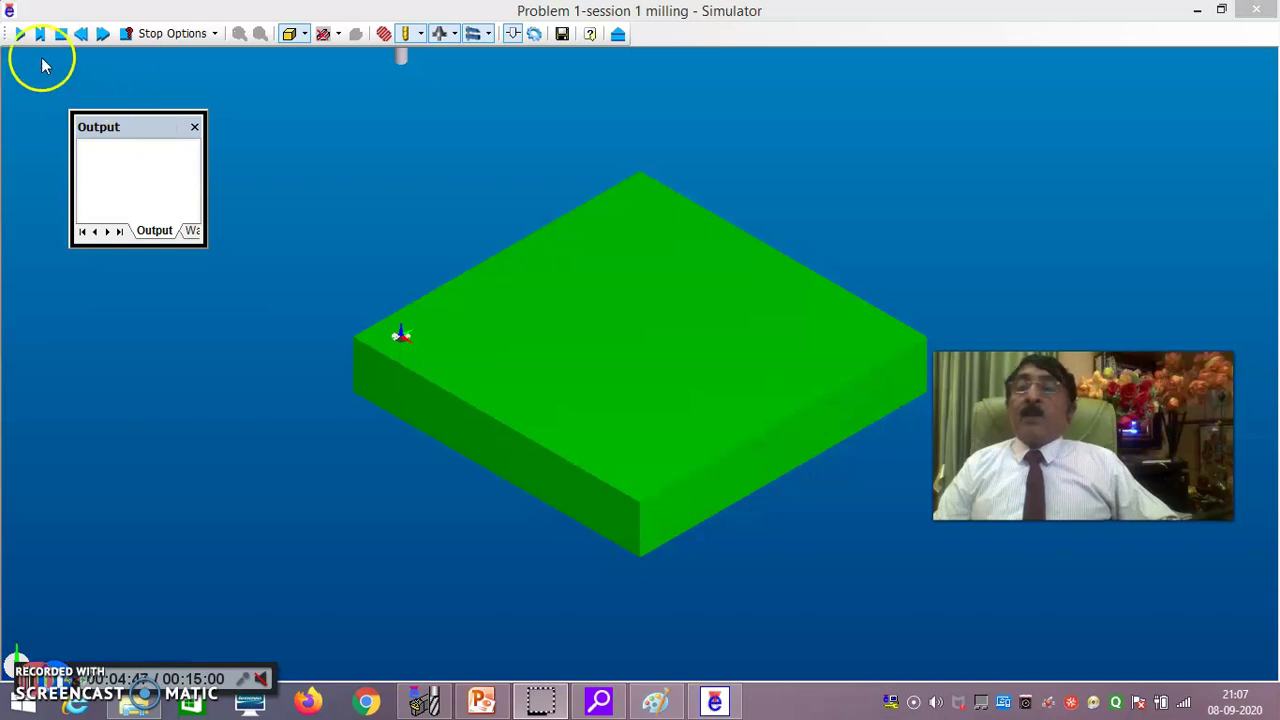
left_click(20, 36)
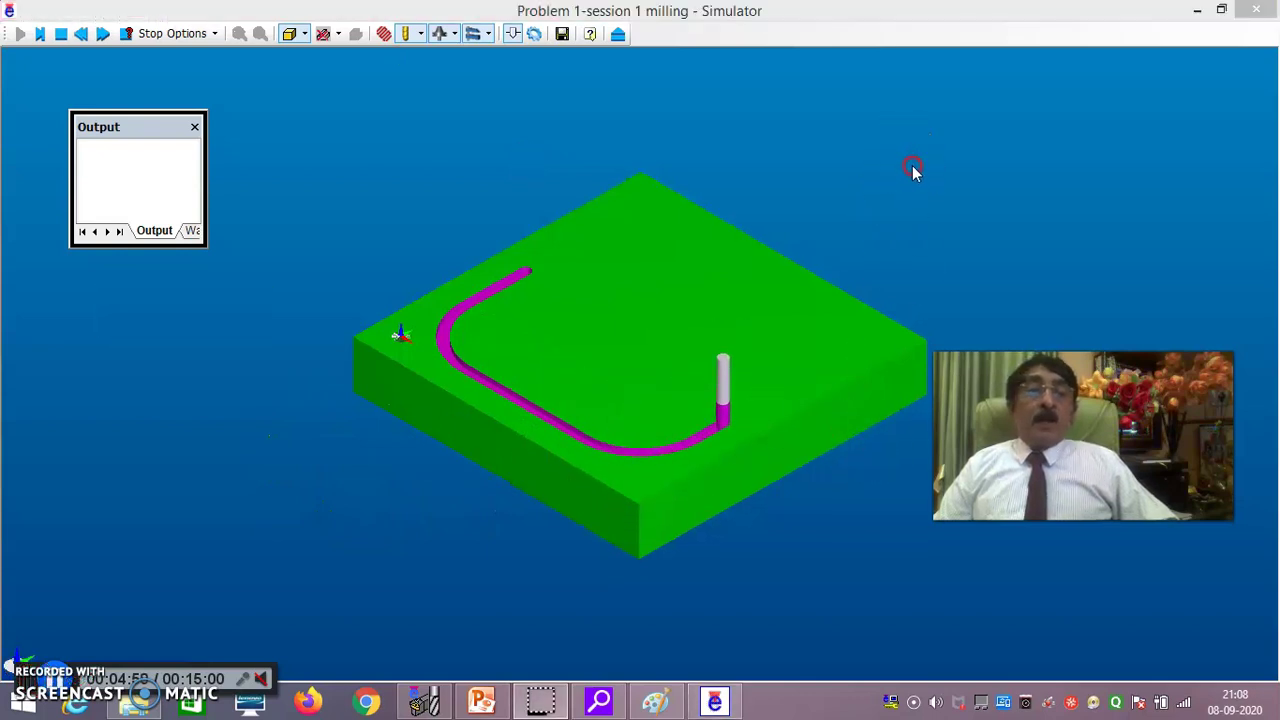
left_click_drag(912, 170, 926, 200)
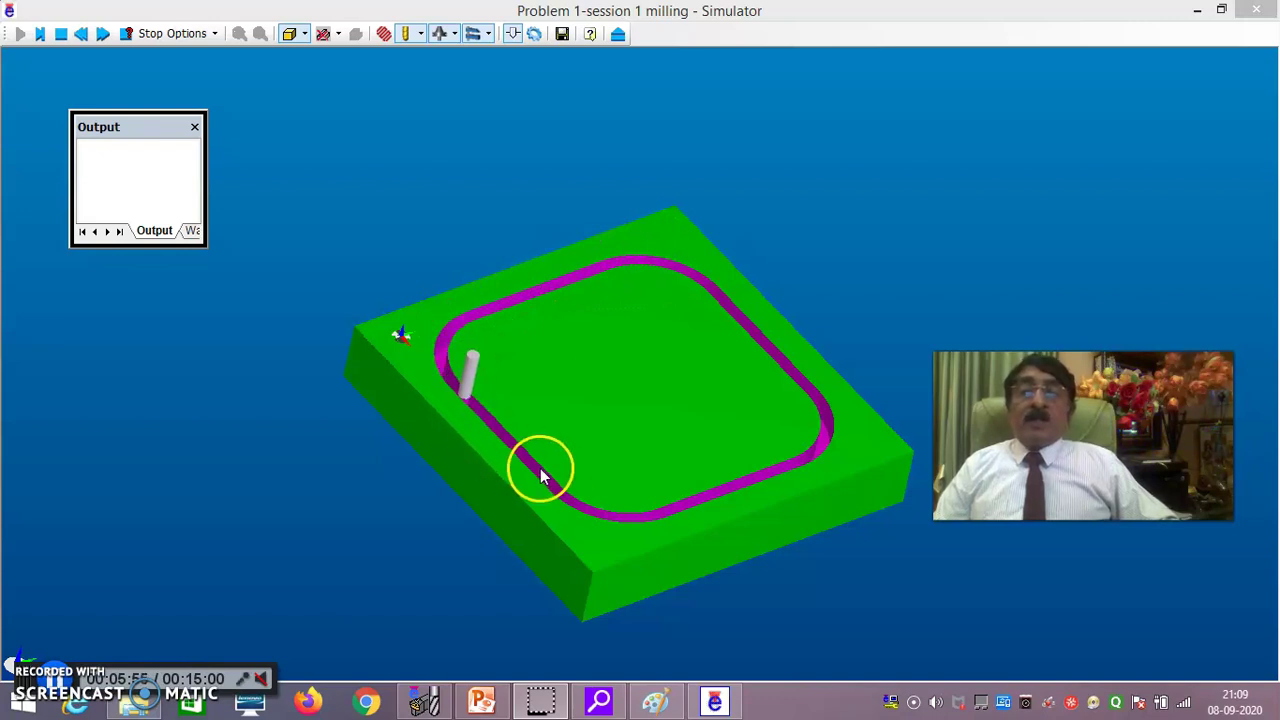
middle_click_drag(894, 240, 891, 284)
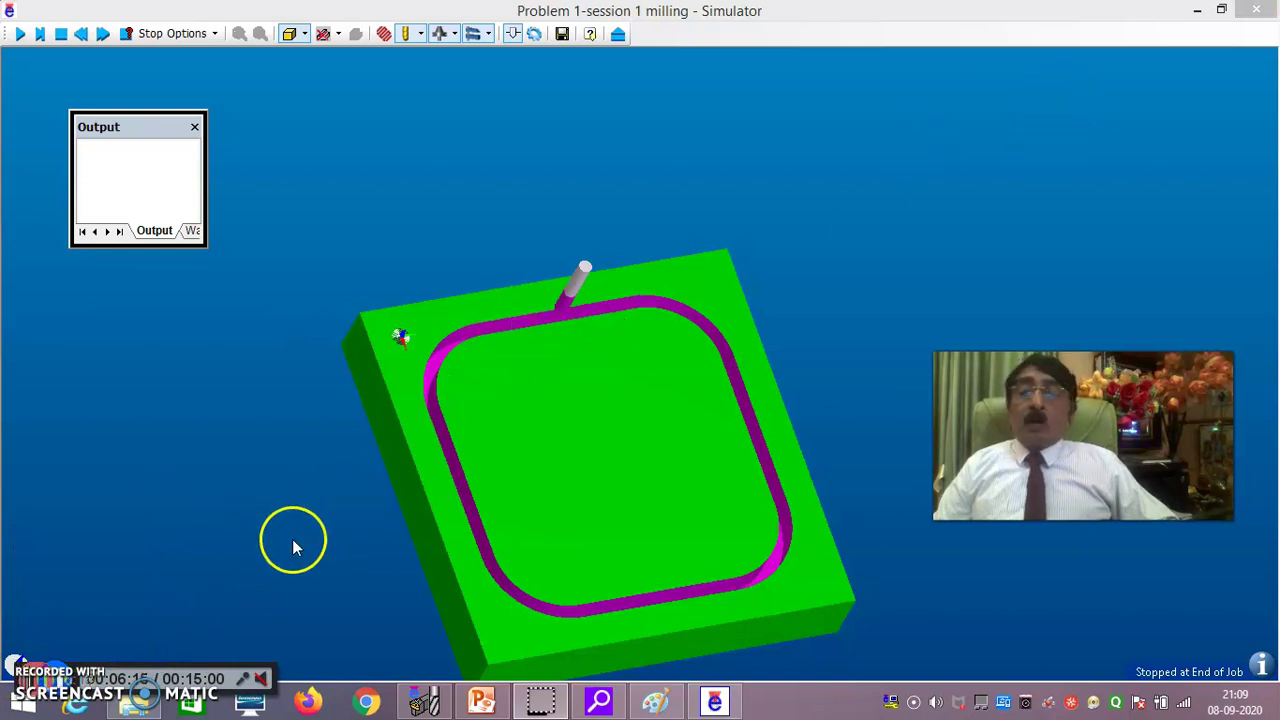
left_click_drag(914, 243, 930, 122)
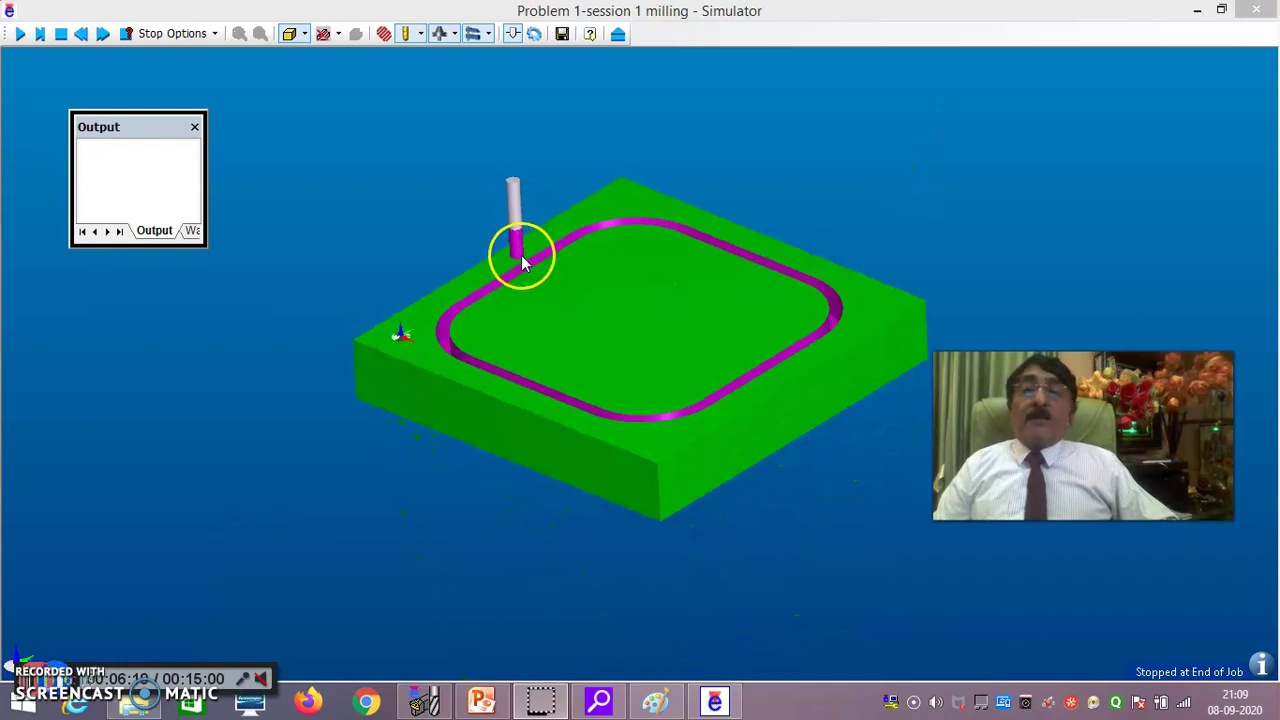
left_click(1259, 11)
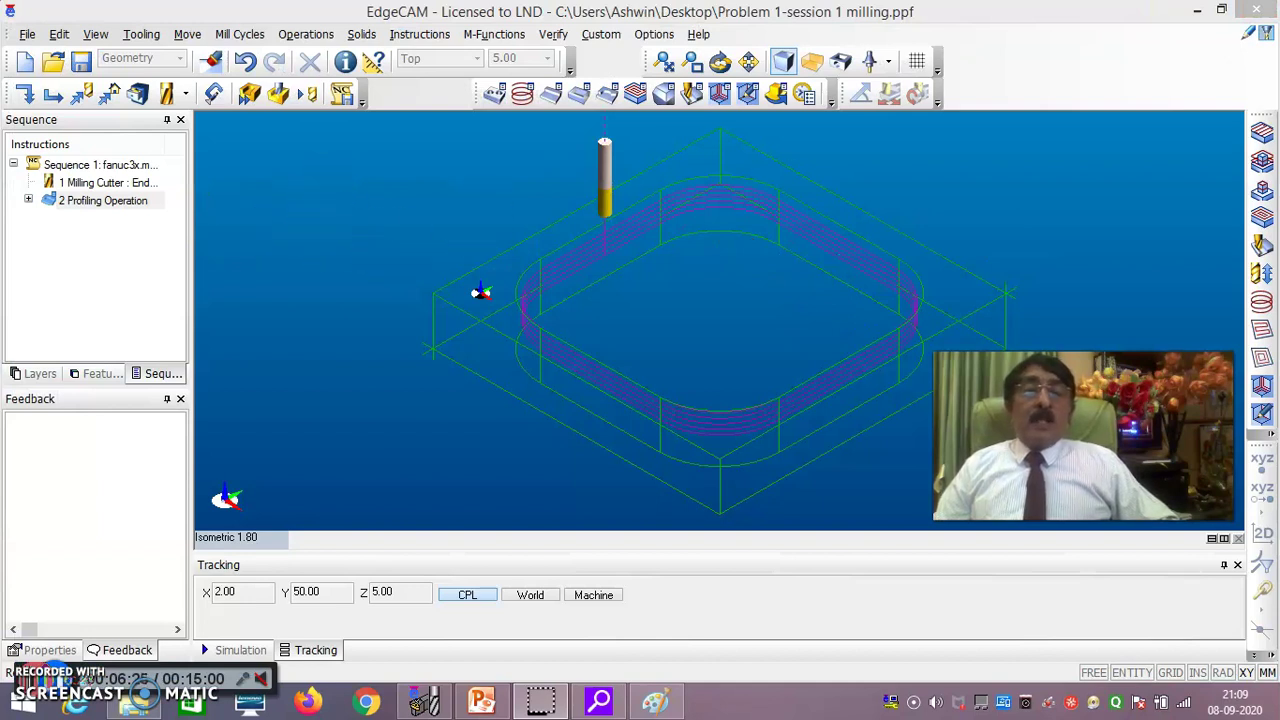
Step: Run the wireframe toolpath simulation of the milling sequence at simulation speed 100
left_click(307, 95)
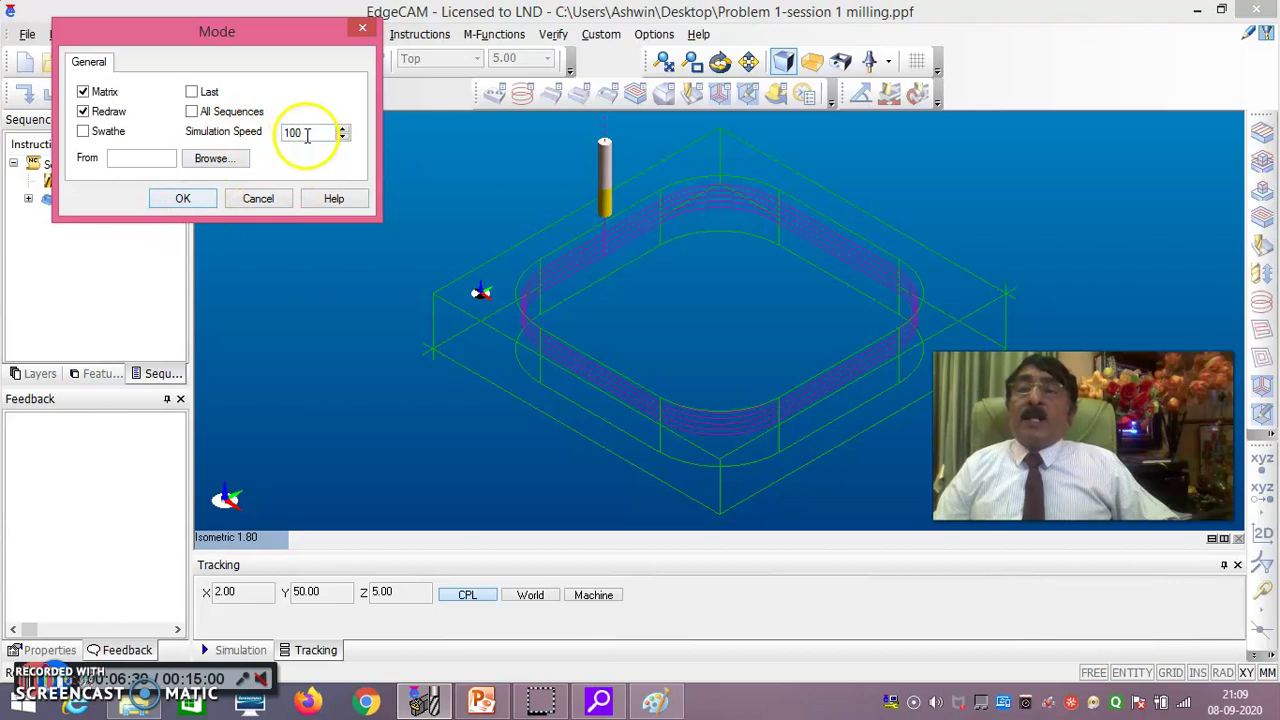
left_click(192, 199)
left_click(331, 236)
left_click(365, 368)
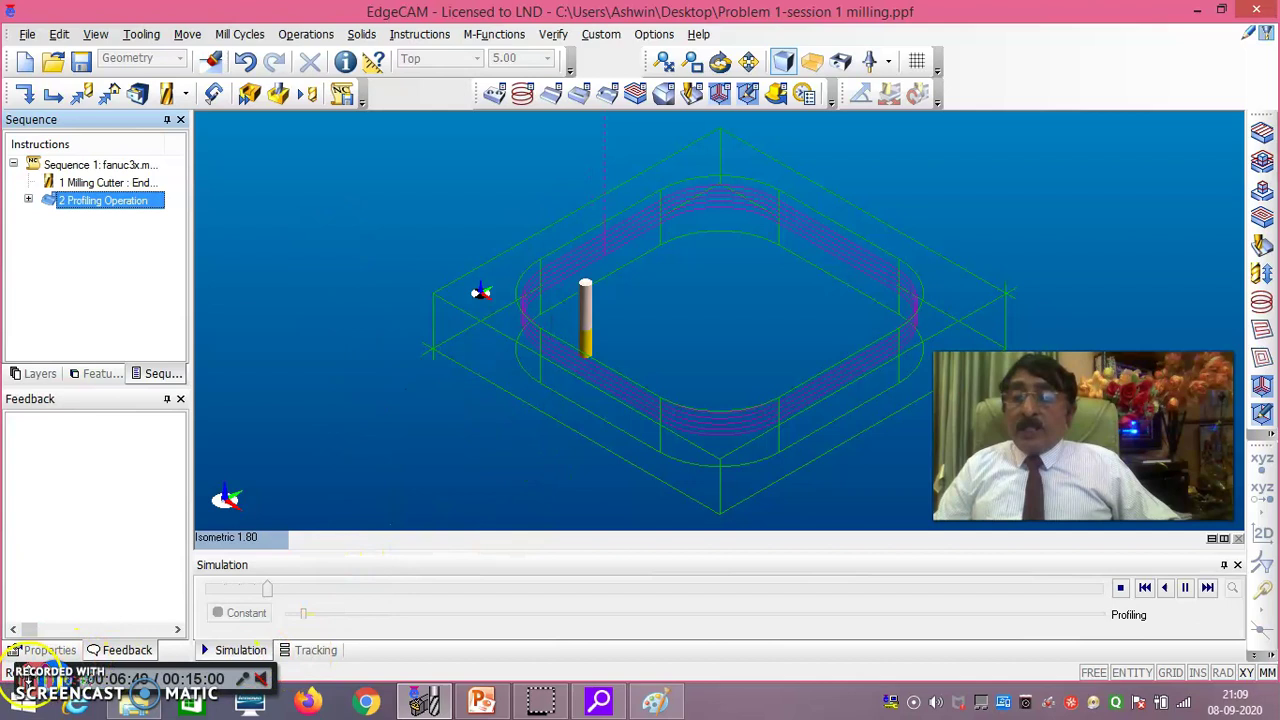
left_click(26, 676)
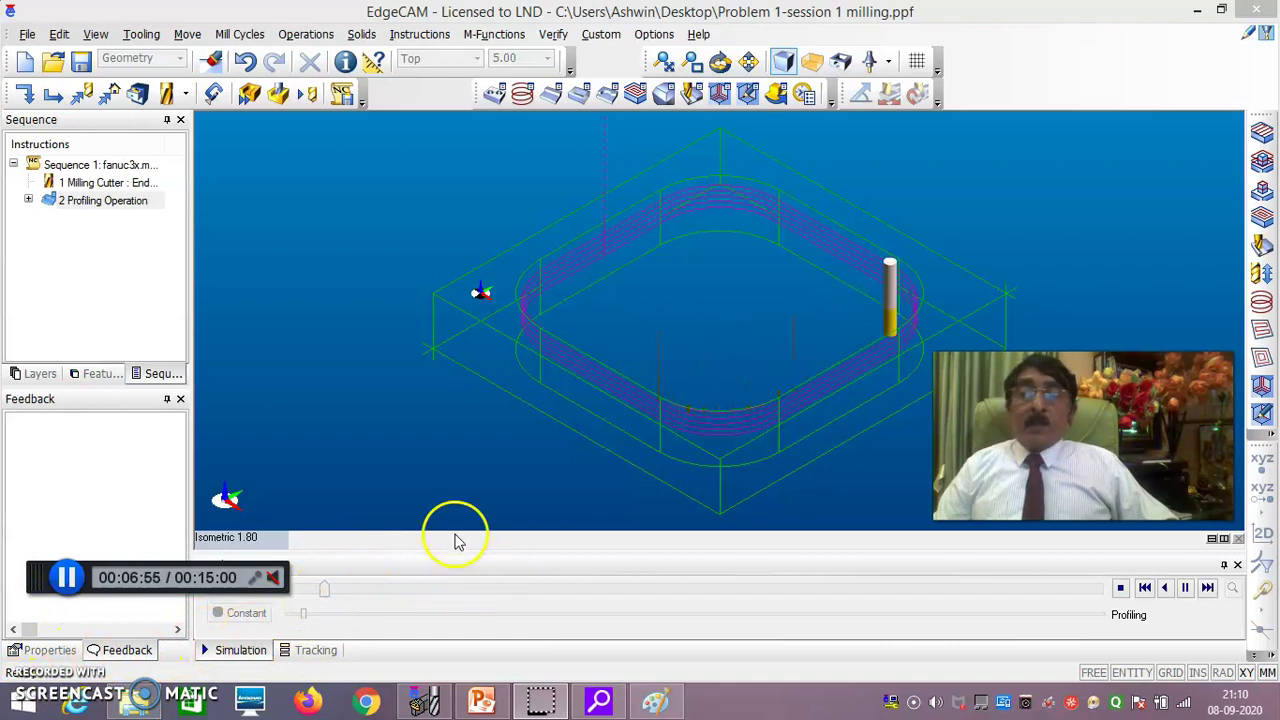
Step: Switch to the Top view and track the cutter's coordinates while the simulation runs
right_click(223, 538)
left_click(239, 323)
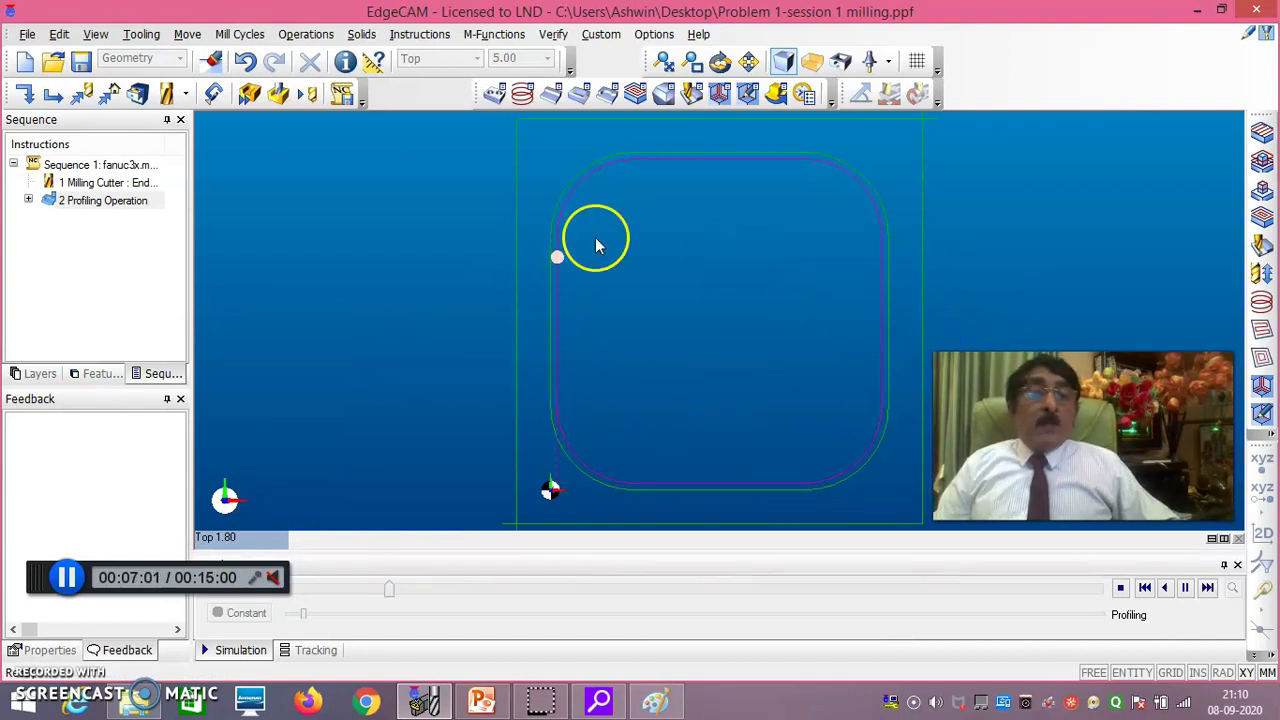
left_click(313, 651)
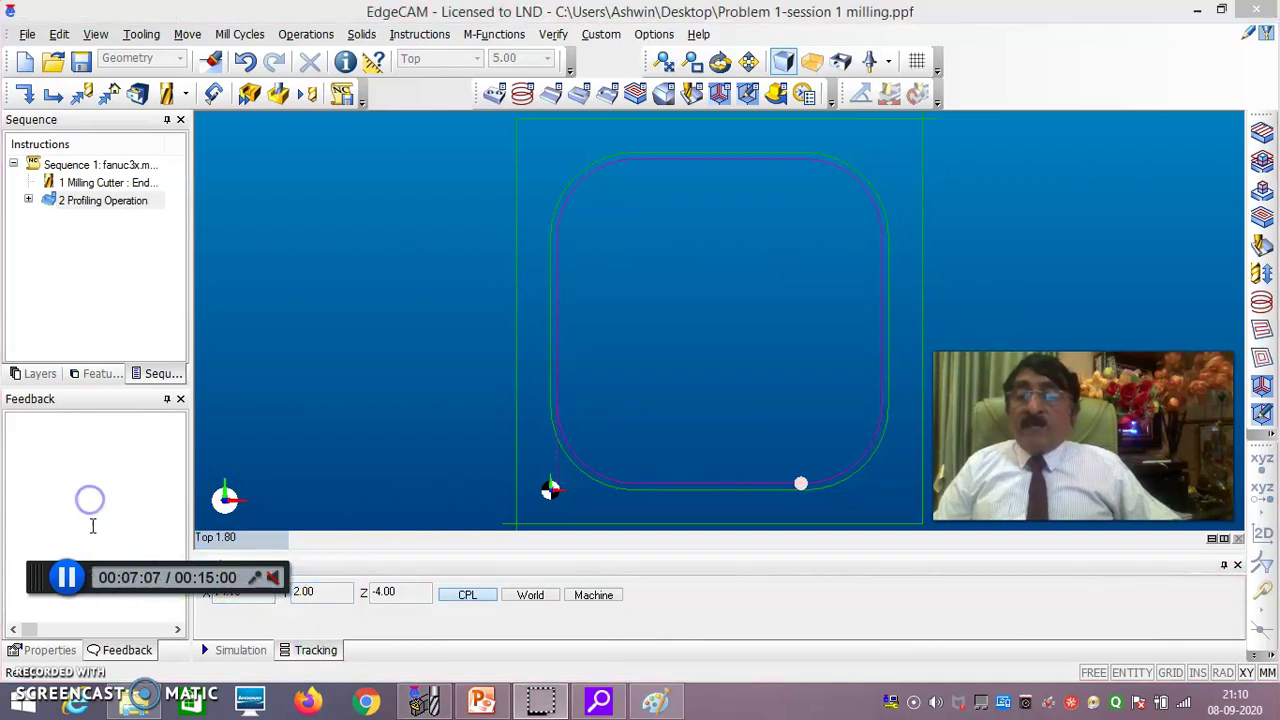
left_click_drag(36, 581, 14, 483)
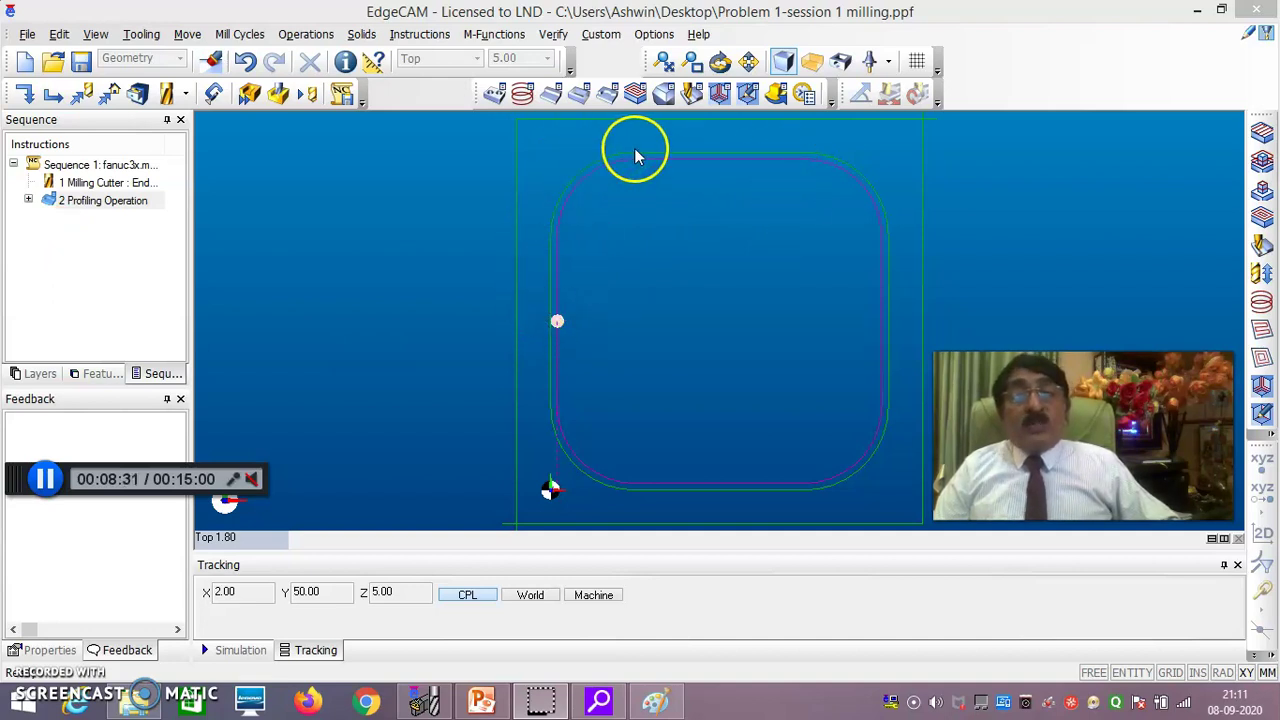
Step: Edit the Profiling instruction inside the Profiling Operation and set its default side to Outside
left_click(29, 201)
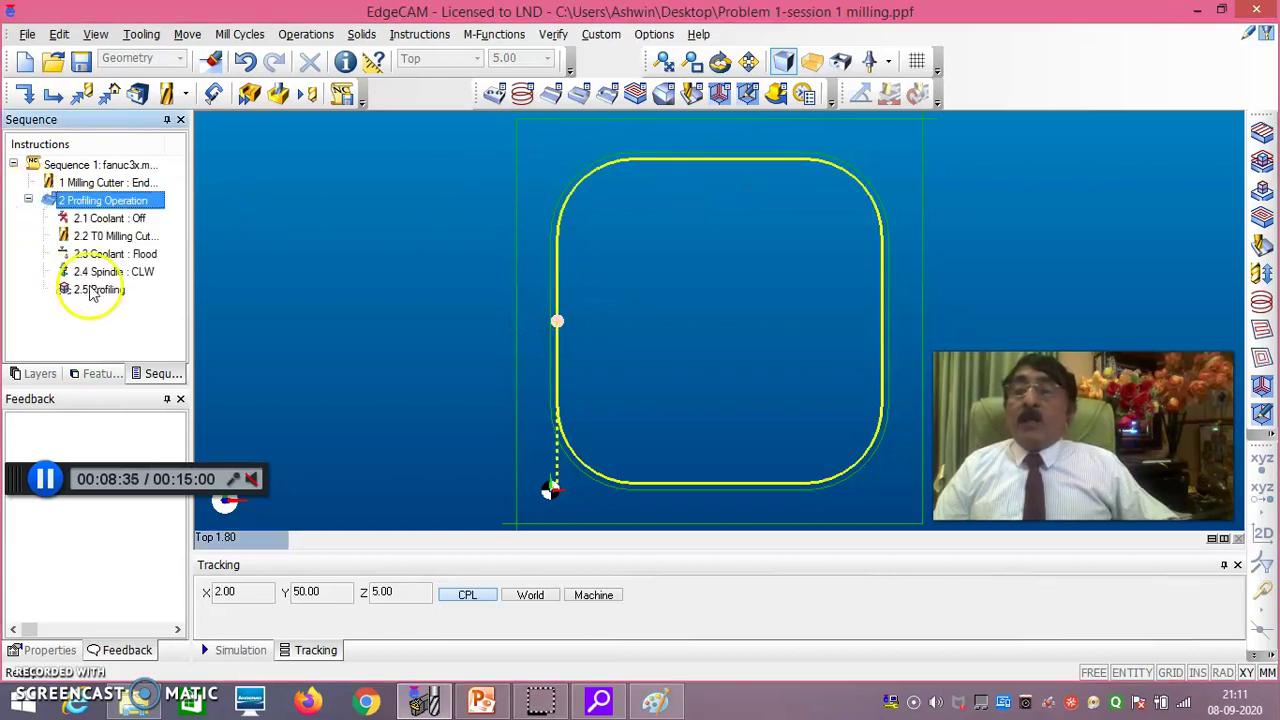
mouse_move(108, 300)
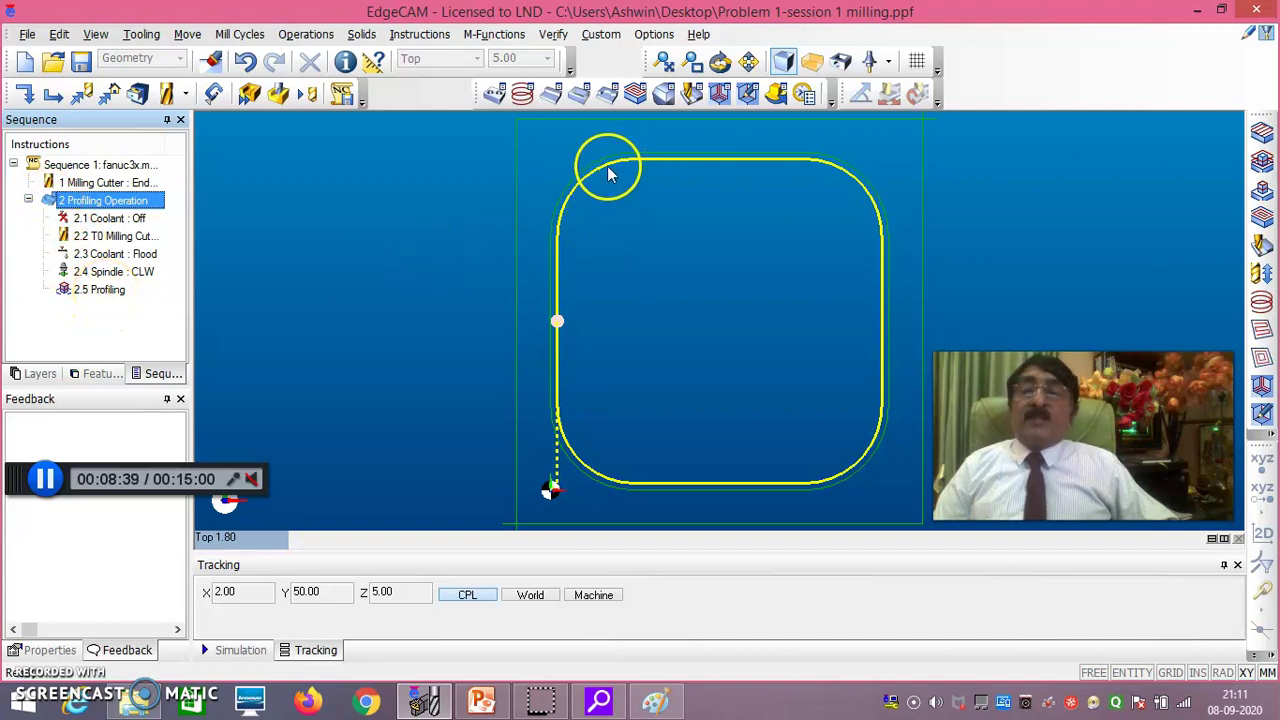
left_click(100, 291)
double_click(110, 292)
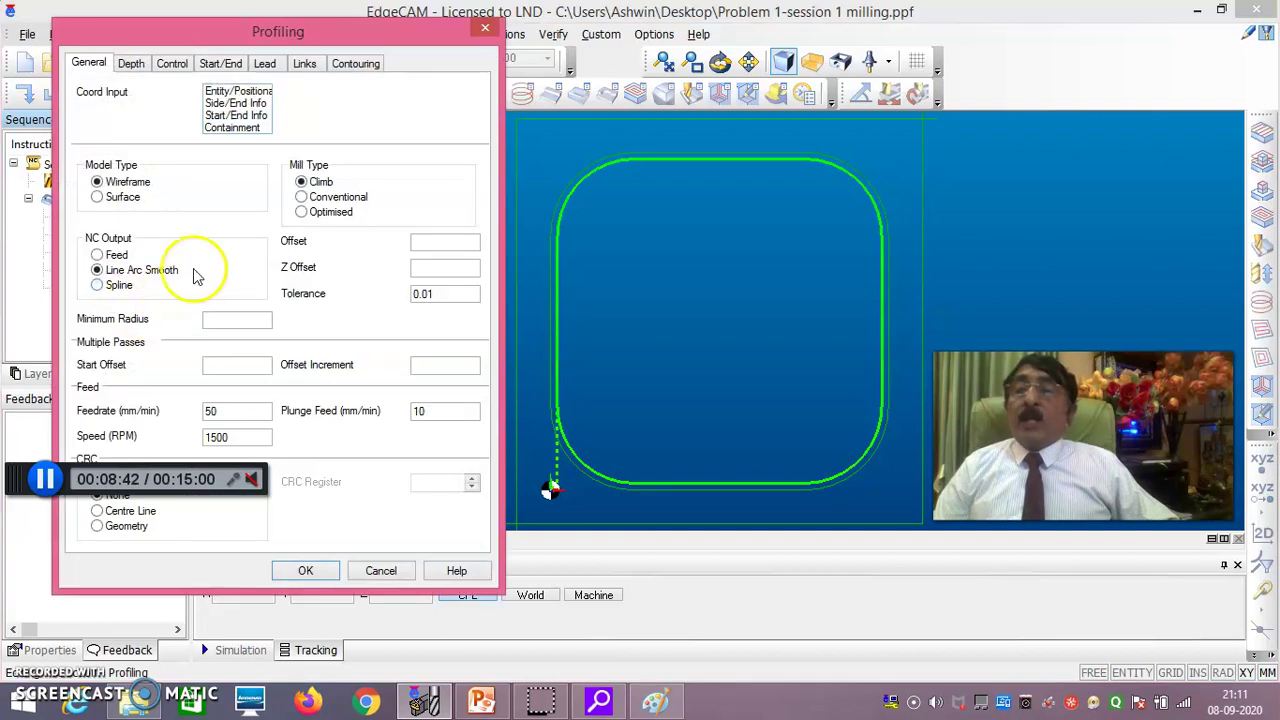
left_click(224, 65)
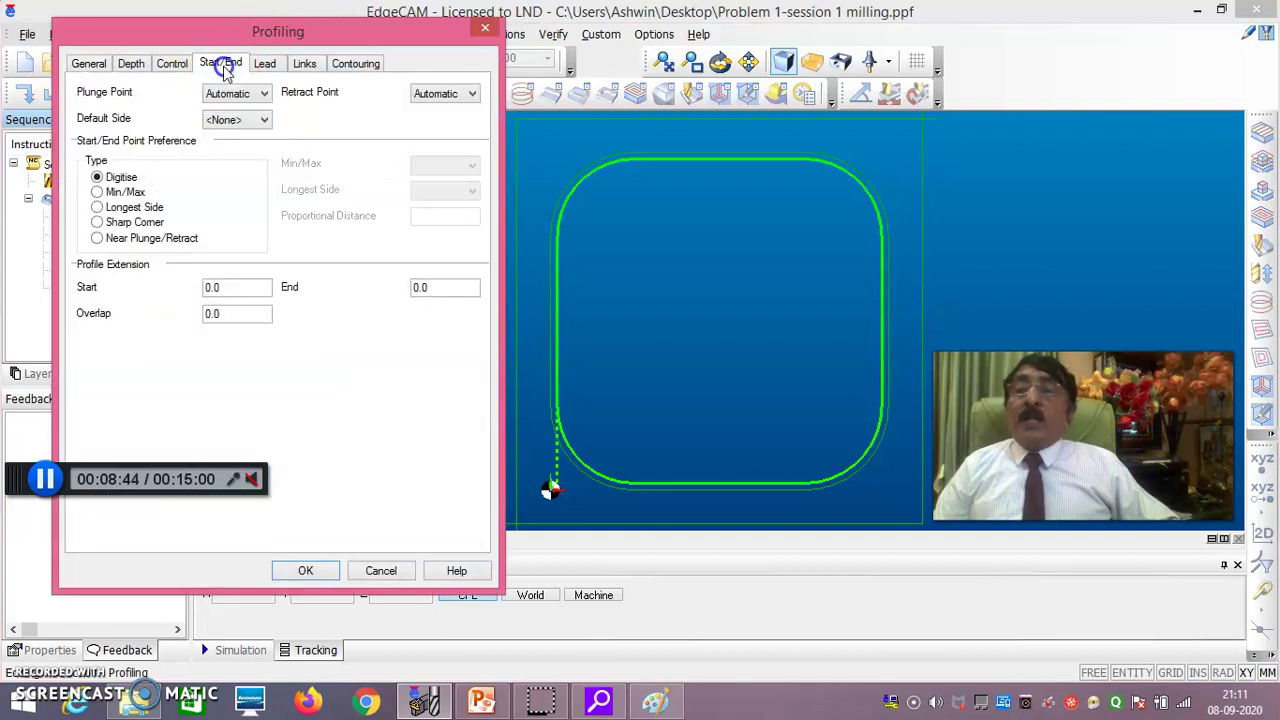
left_click(265, 121)
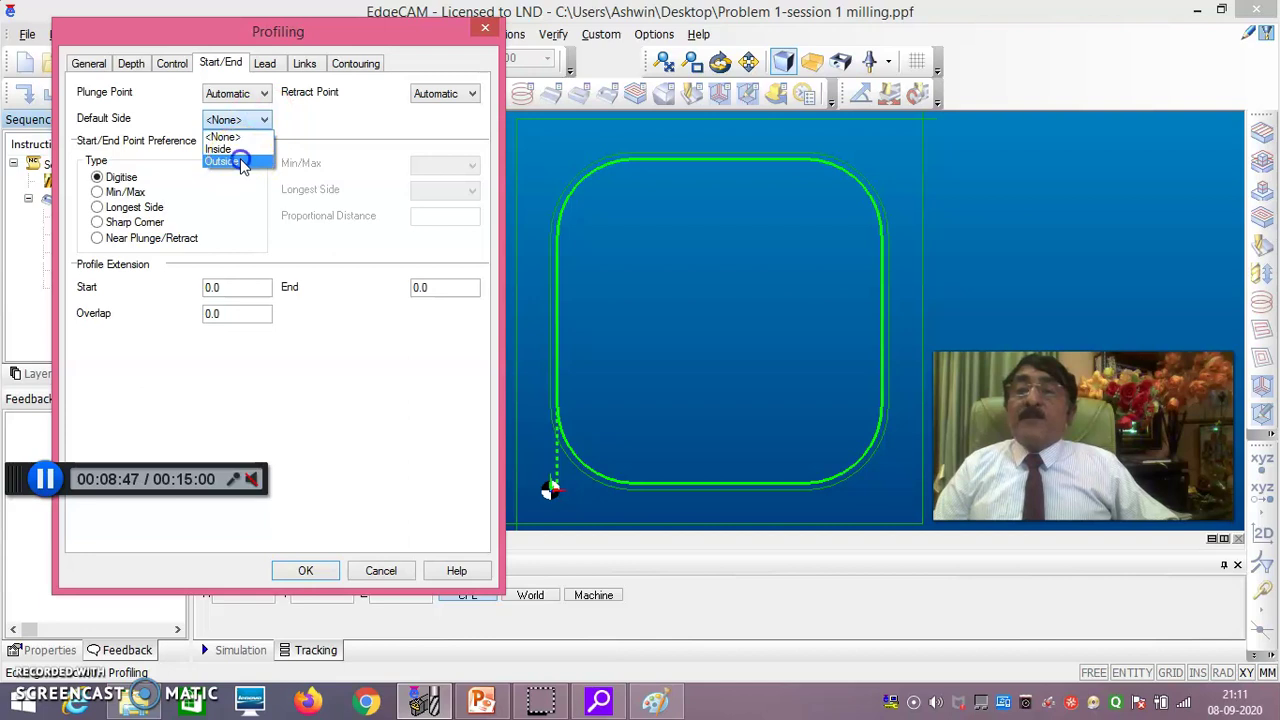
left_click(240, 162)
left_click(314, 571)
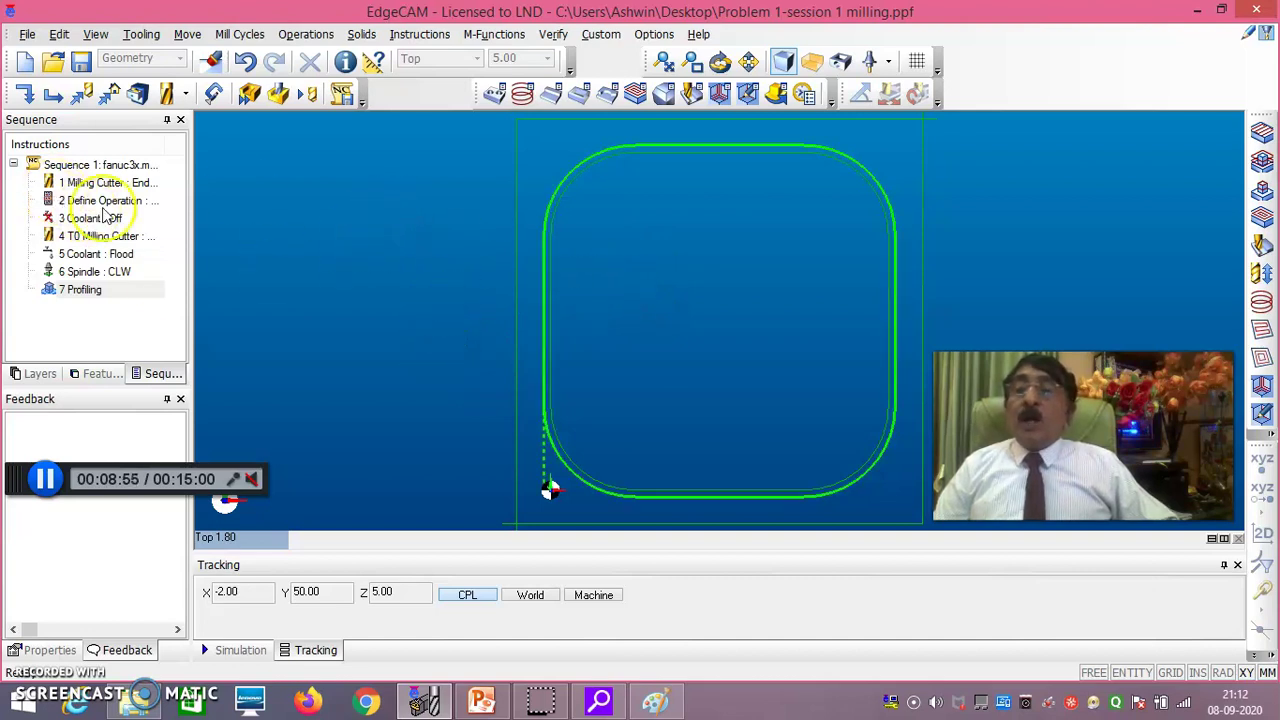
Step: Simulate the outside profiling toolpath at speed 100 and track the cutter's coordinates
left_click(307, 104)
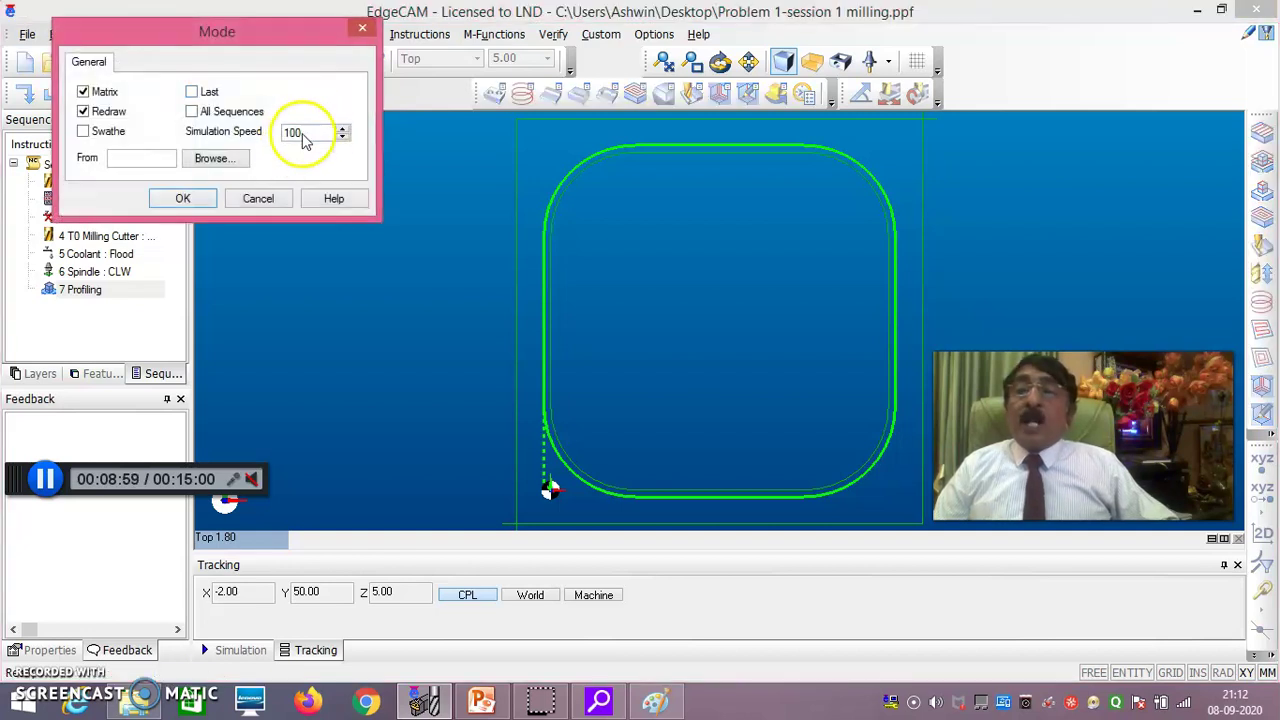
left_click(178, 198)
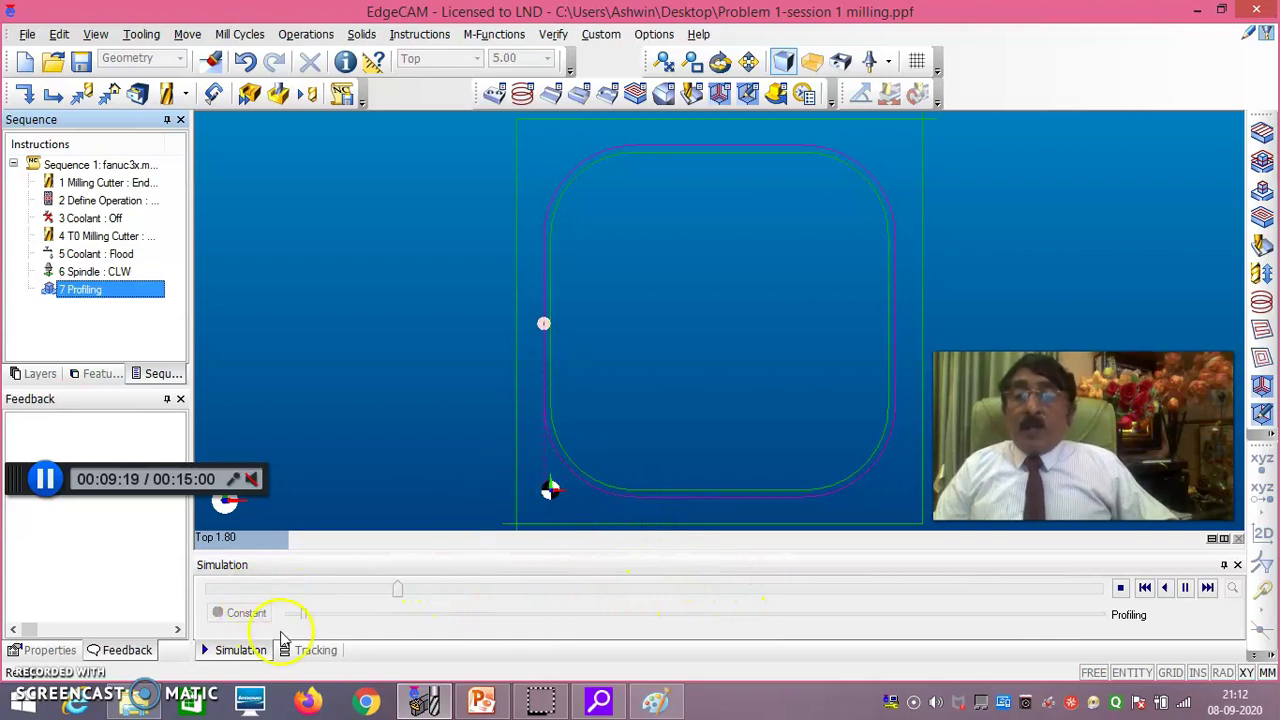
left_click(318, 652)
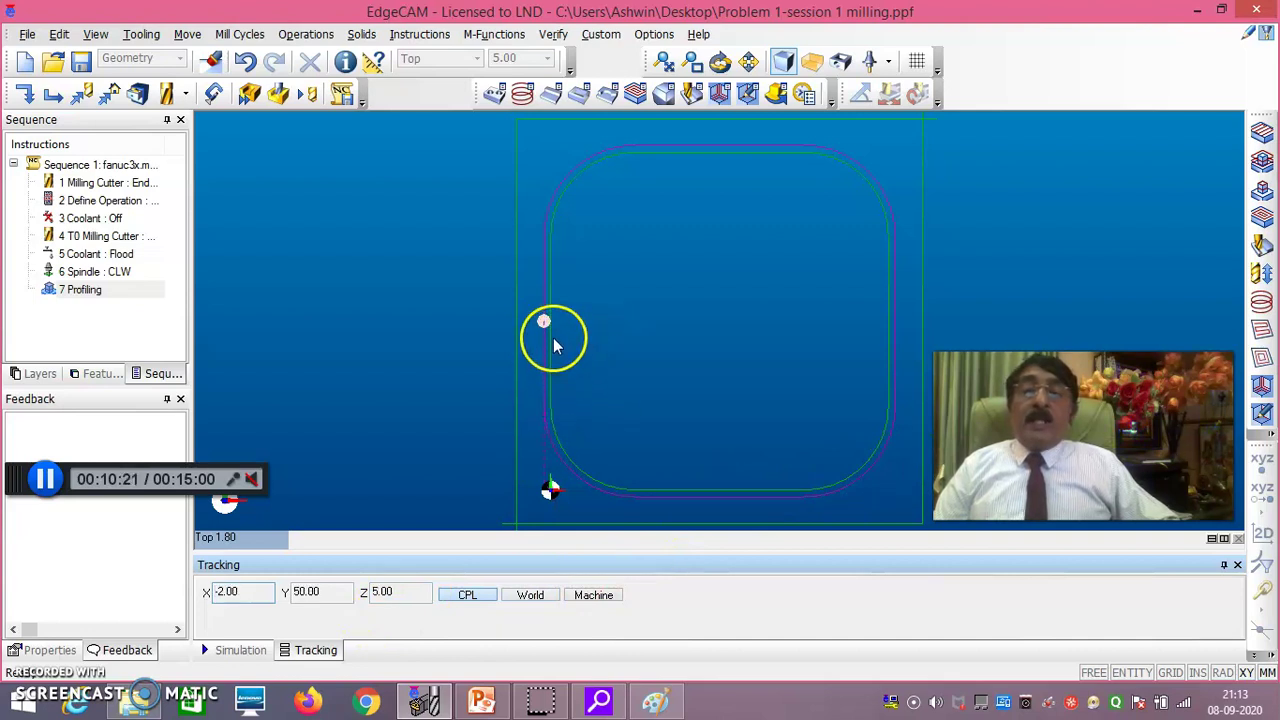
Step: Examine the profiling toolpath's depth passes in the Front view
left_click(254, 540)
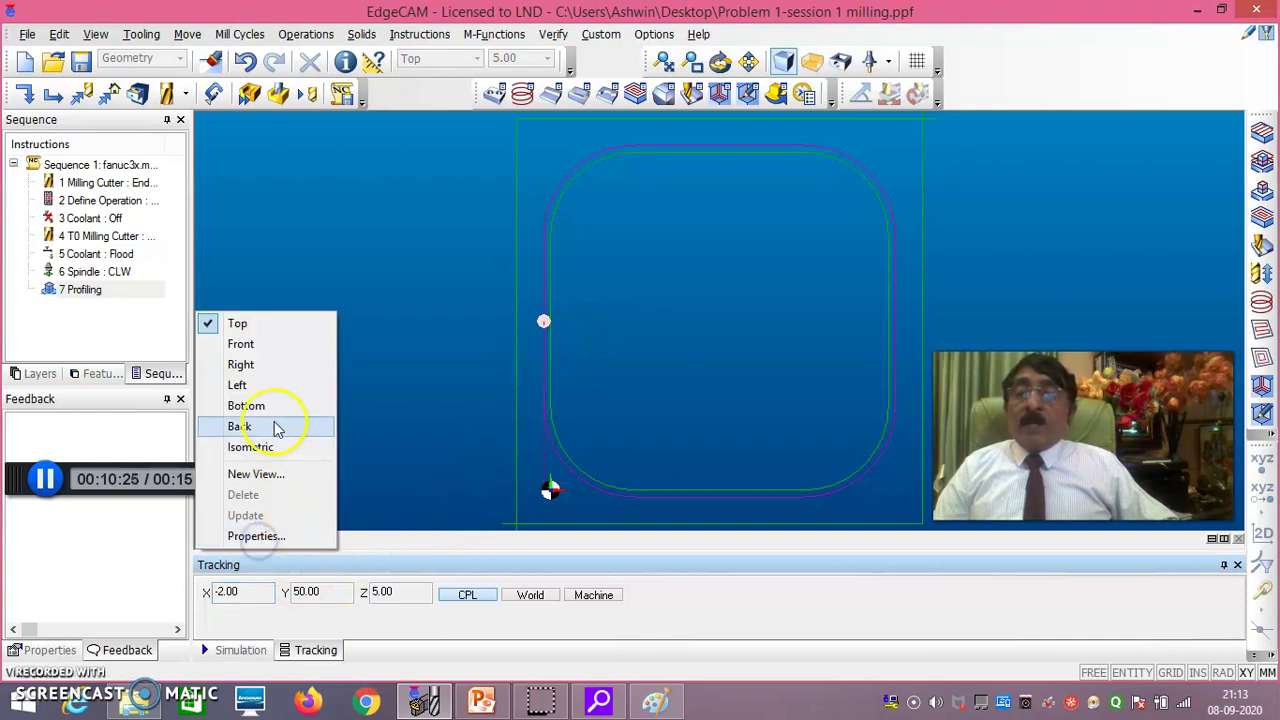
left_click(241, 344)
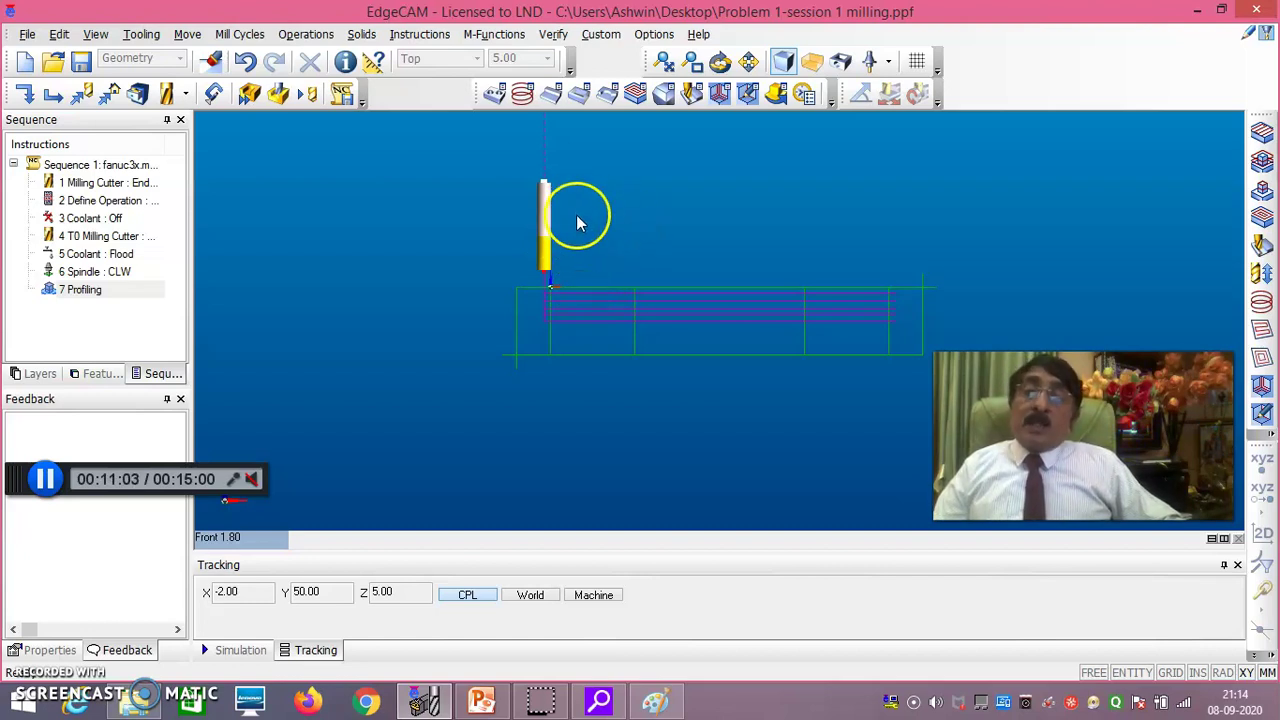
left_click(307, 97)
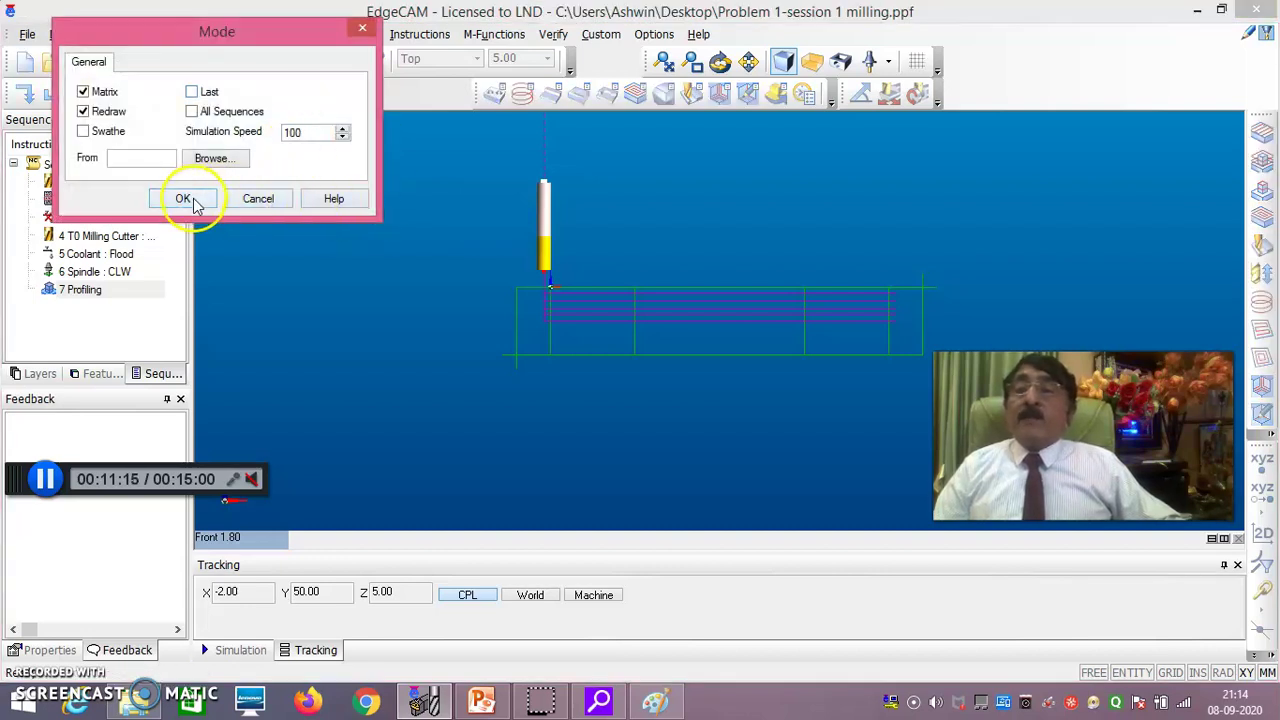
left_click(268, 199)
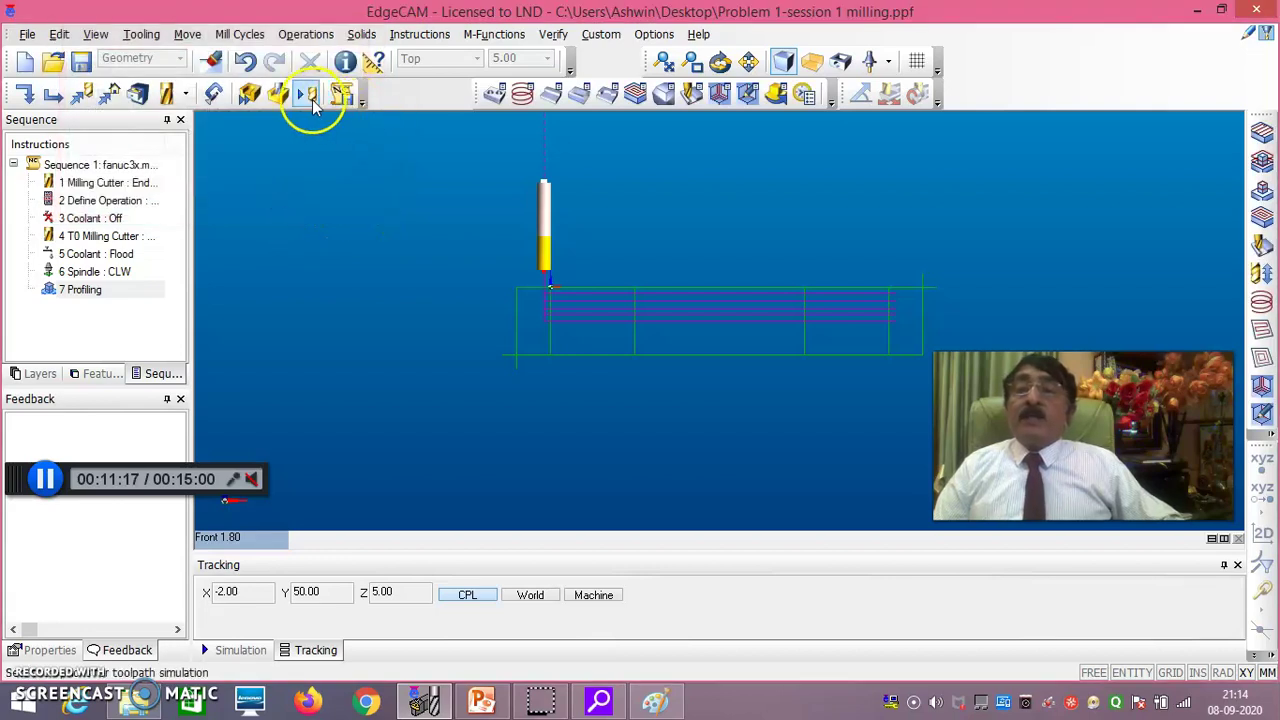
Step: Edit the Profiling instruction to set its default side to Inside, and view the toolpath from the Top
left_click(65, 290)
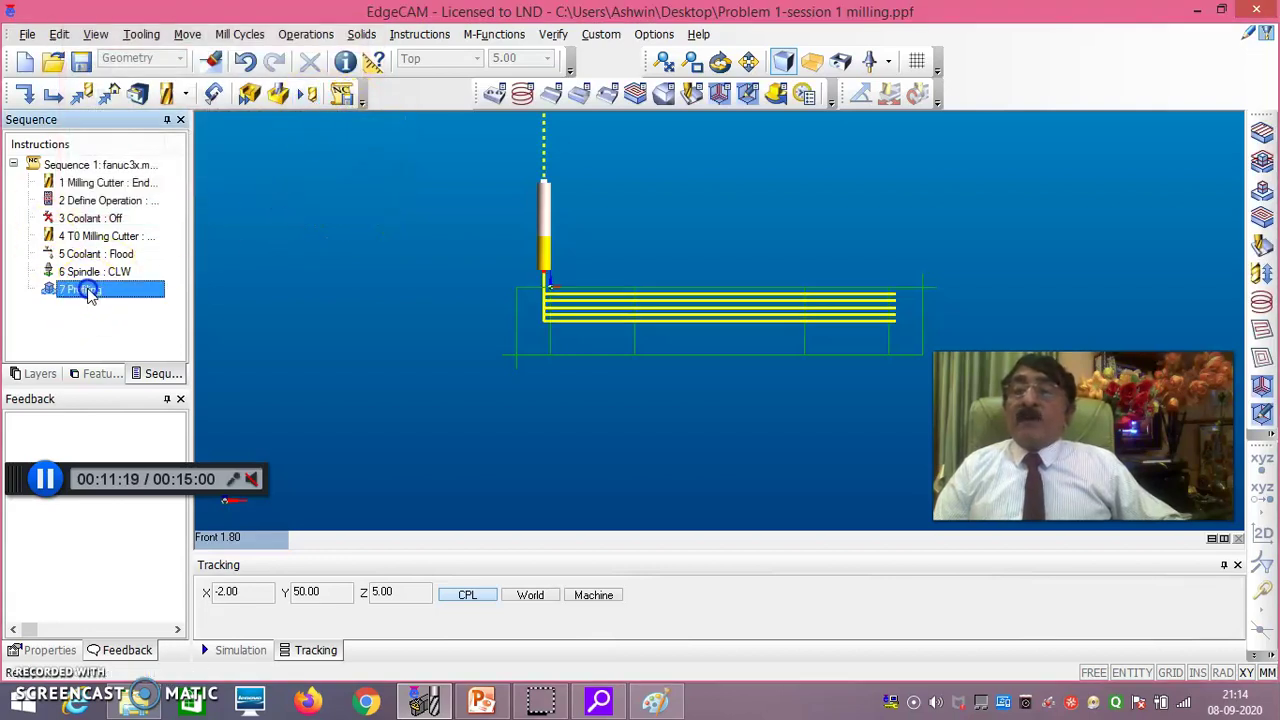
double_click(88, 291)
left_click(226, 64)
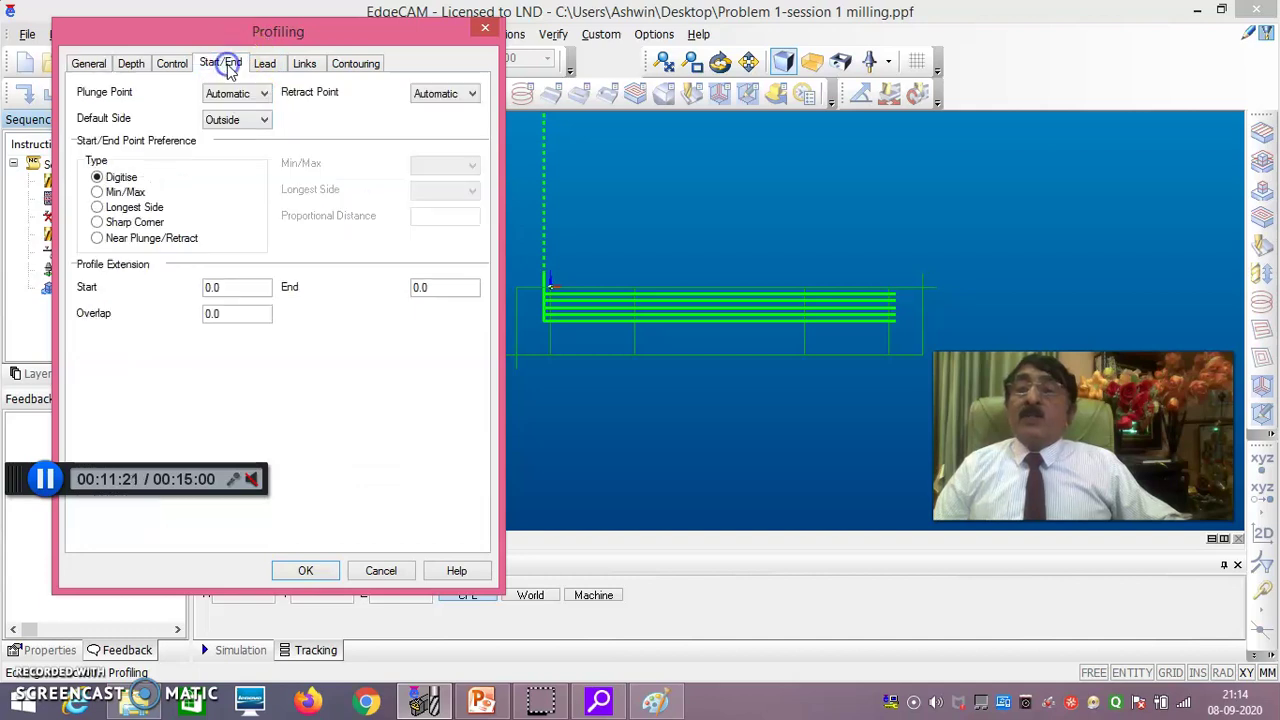
left_click(264, 119)
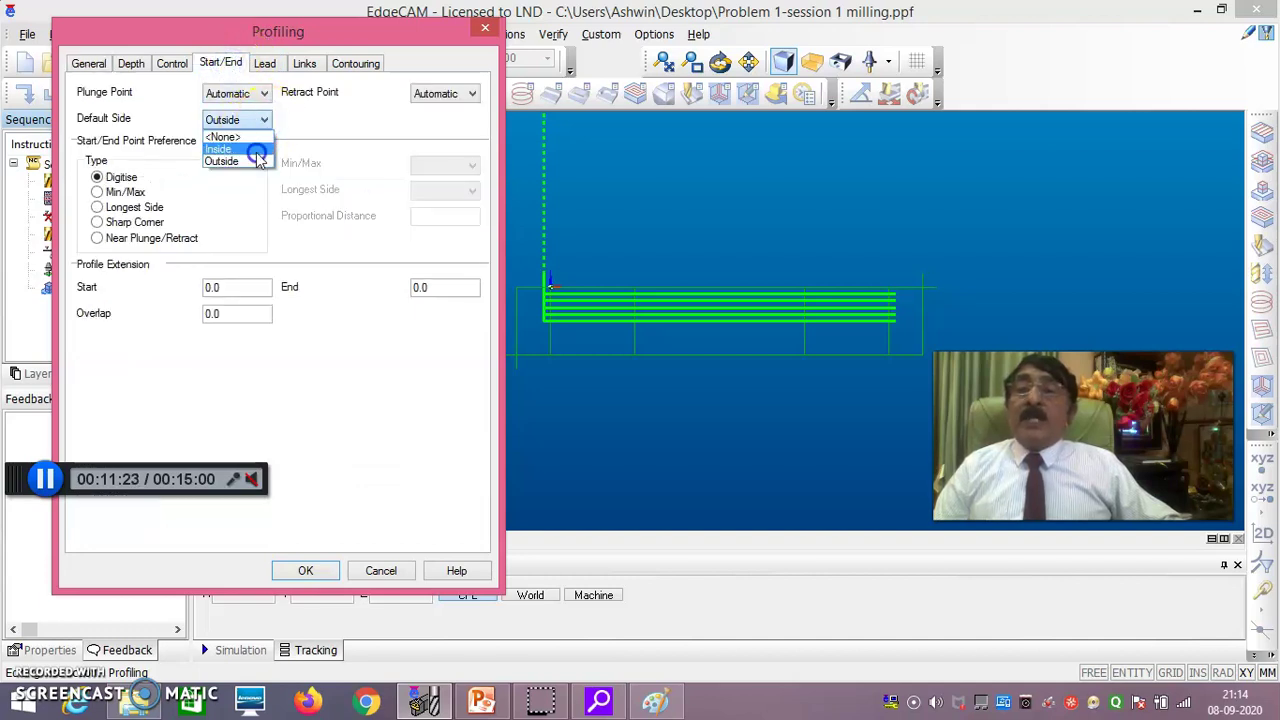
left_click(222, 149)
left_click(306, 570)
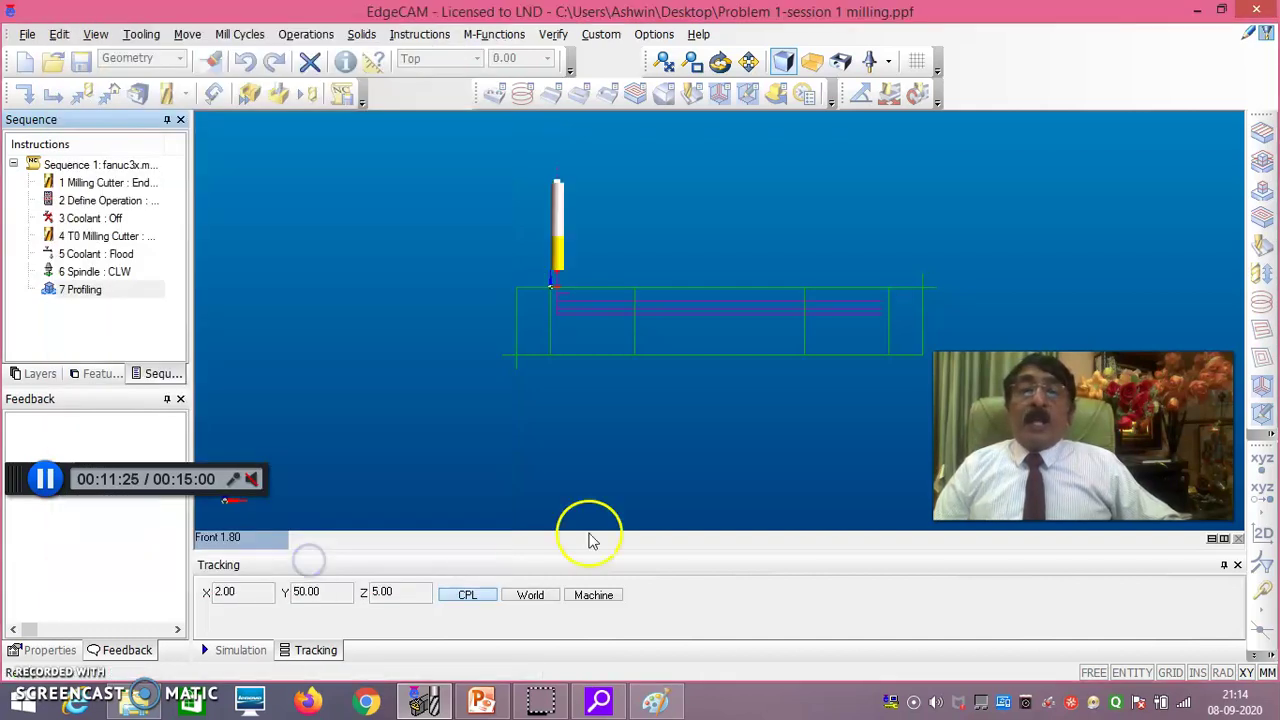
right_click(228, 537)
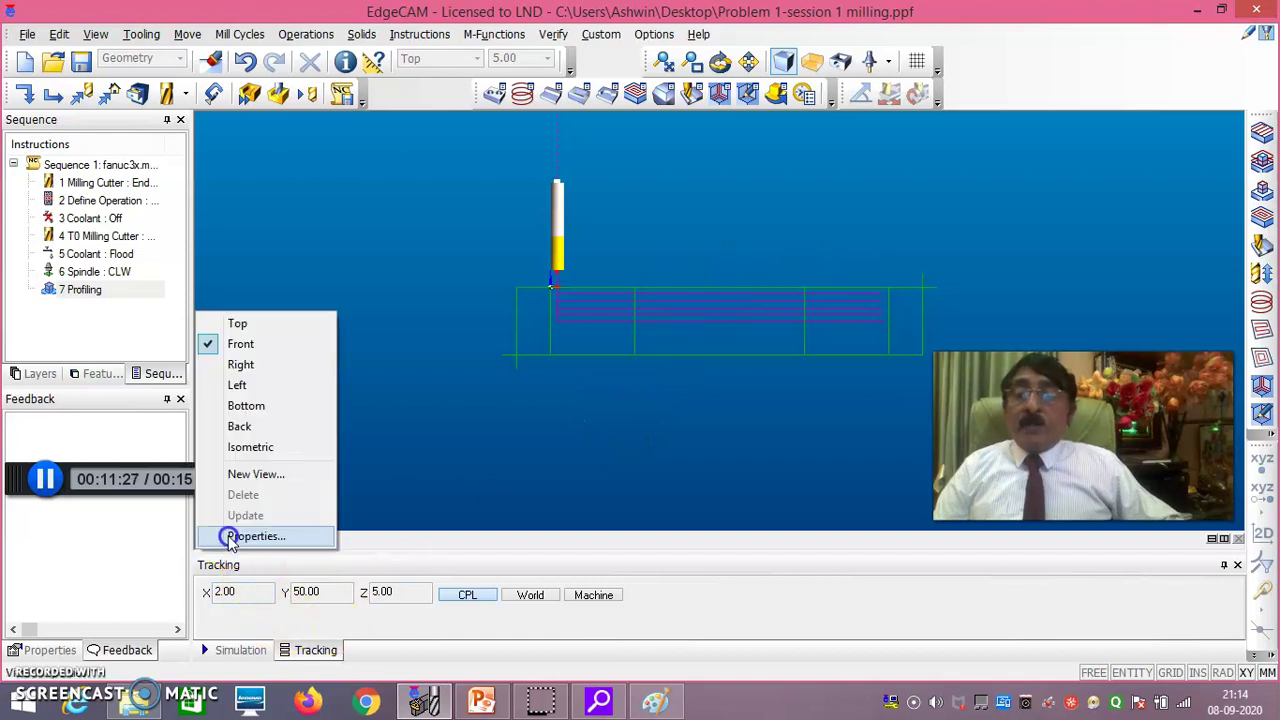
left_click(241, 325)
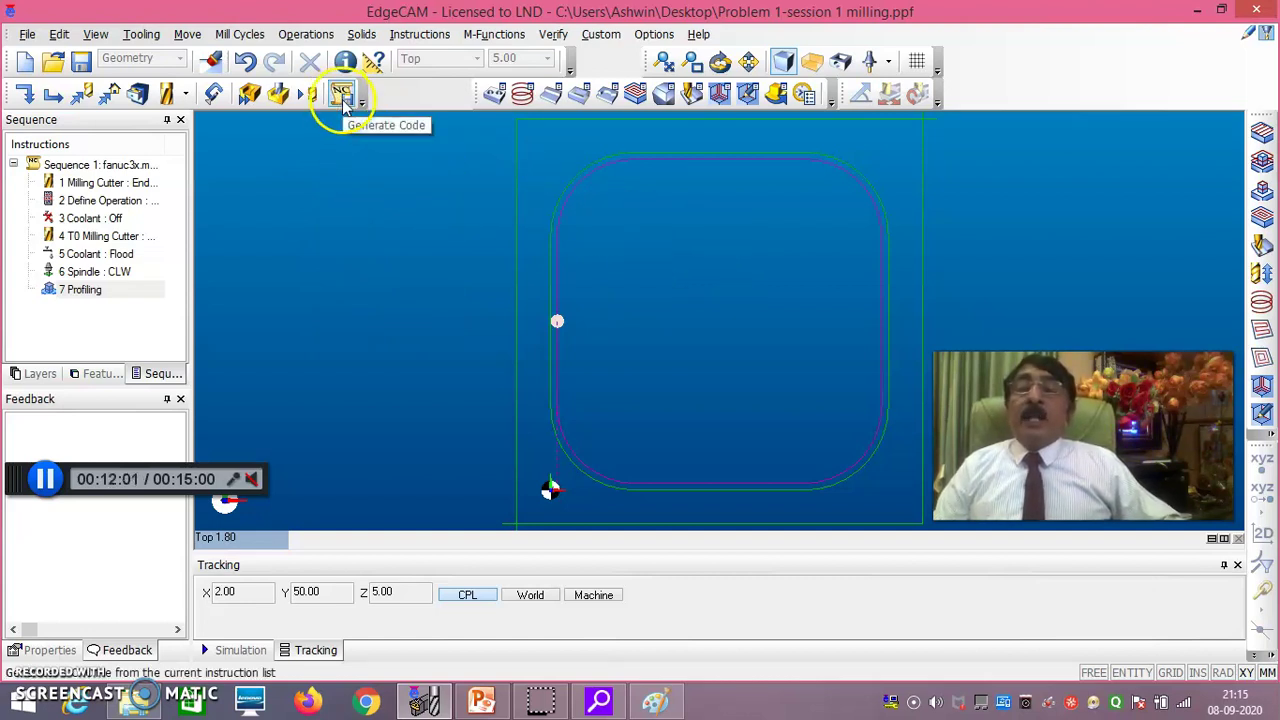
left_click(27, 34)
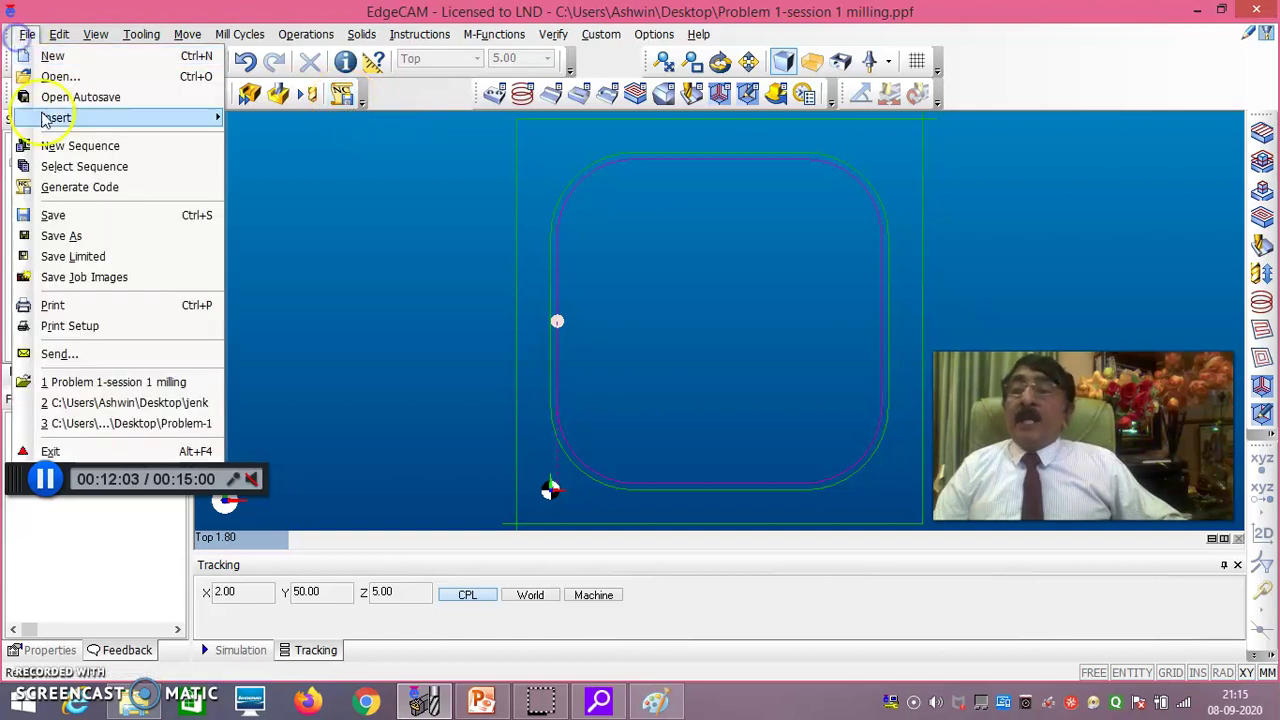
left_click(68, 240)
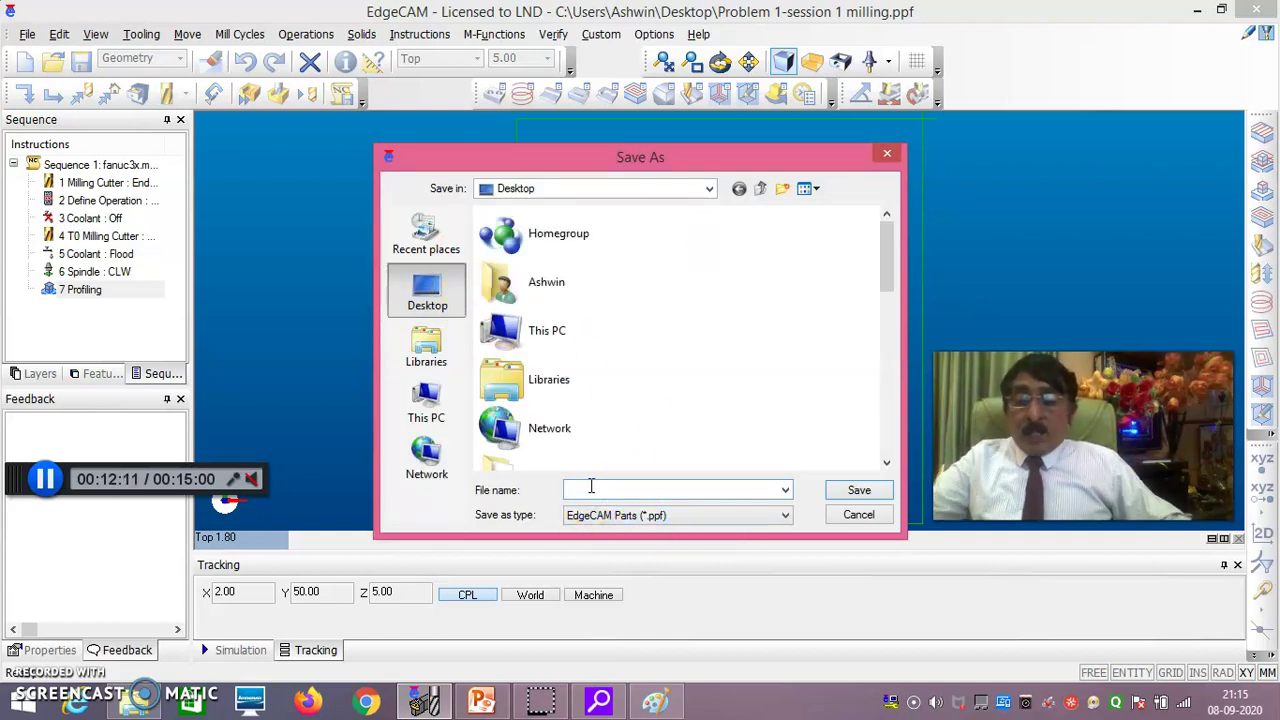
left_click(872, 514)
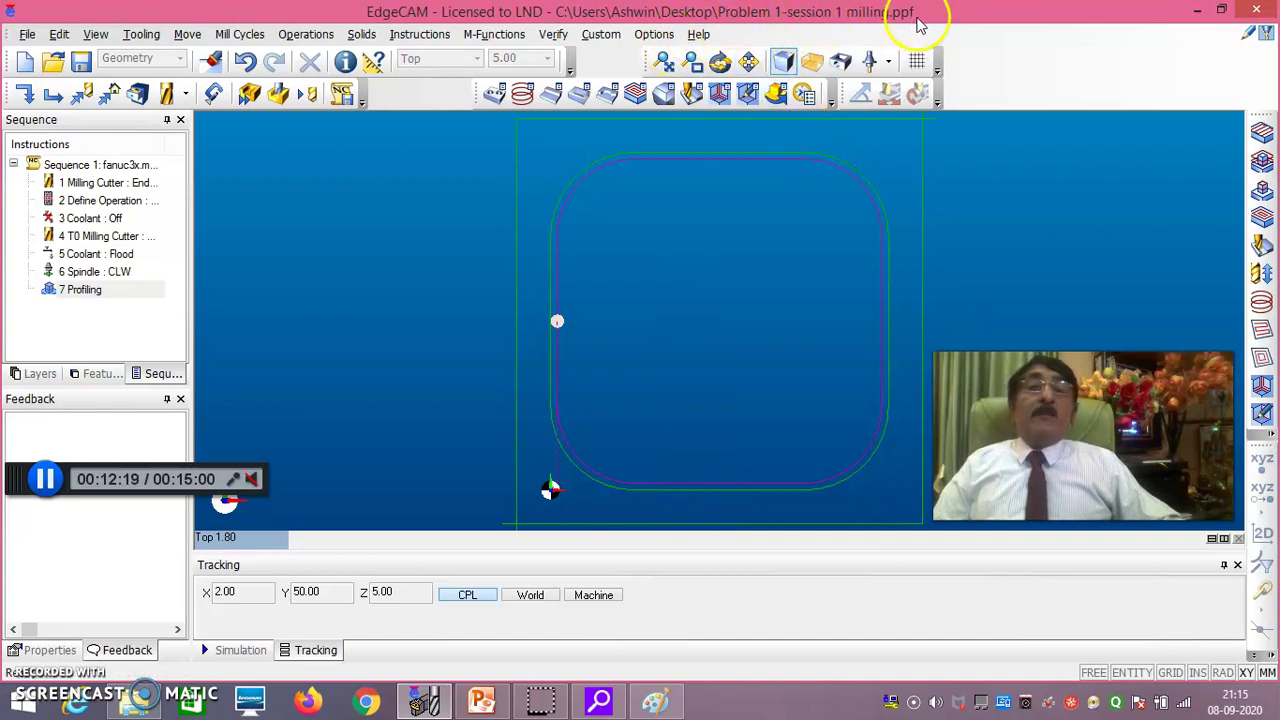
left_click(28, 35)
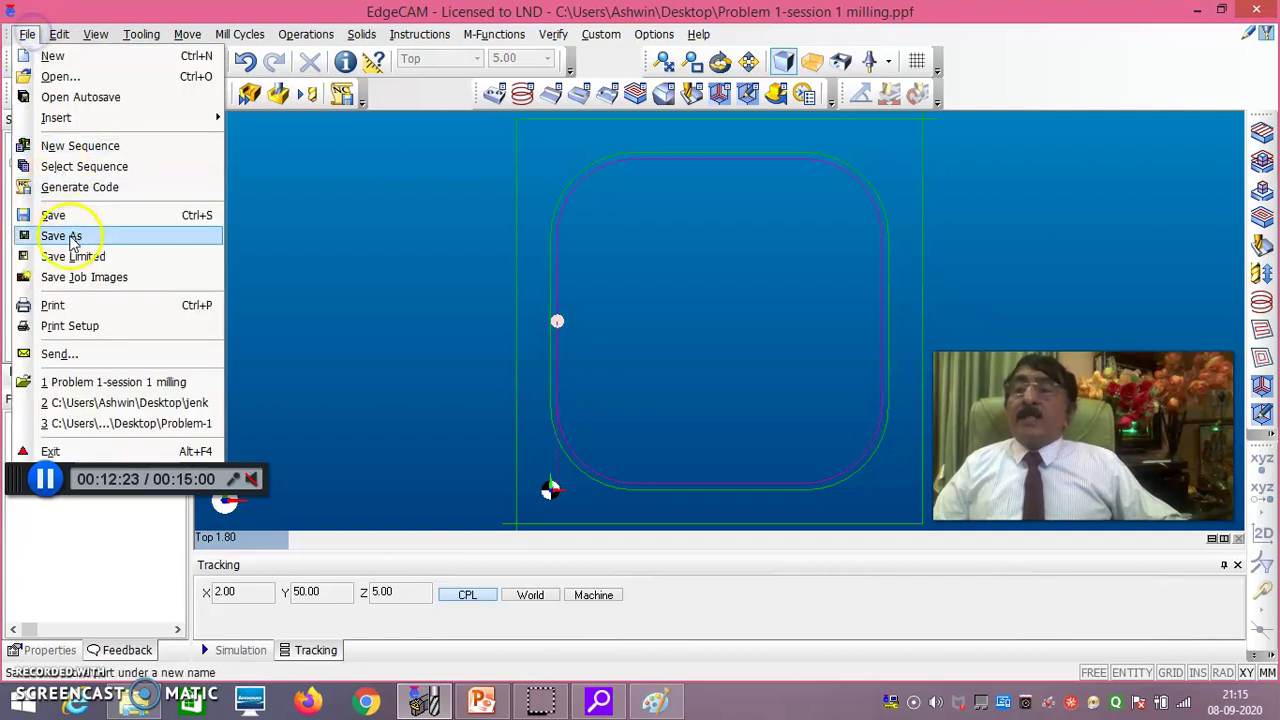
left_click(281, 236)
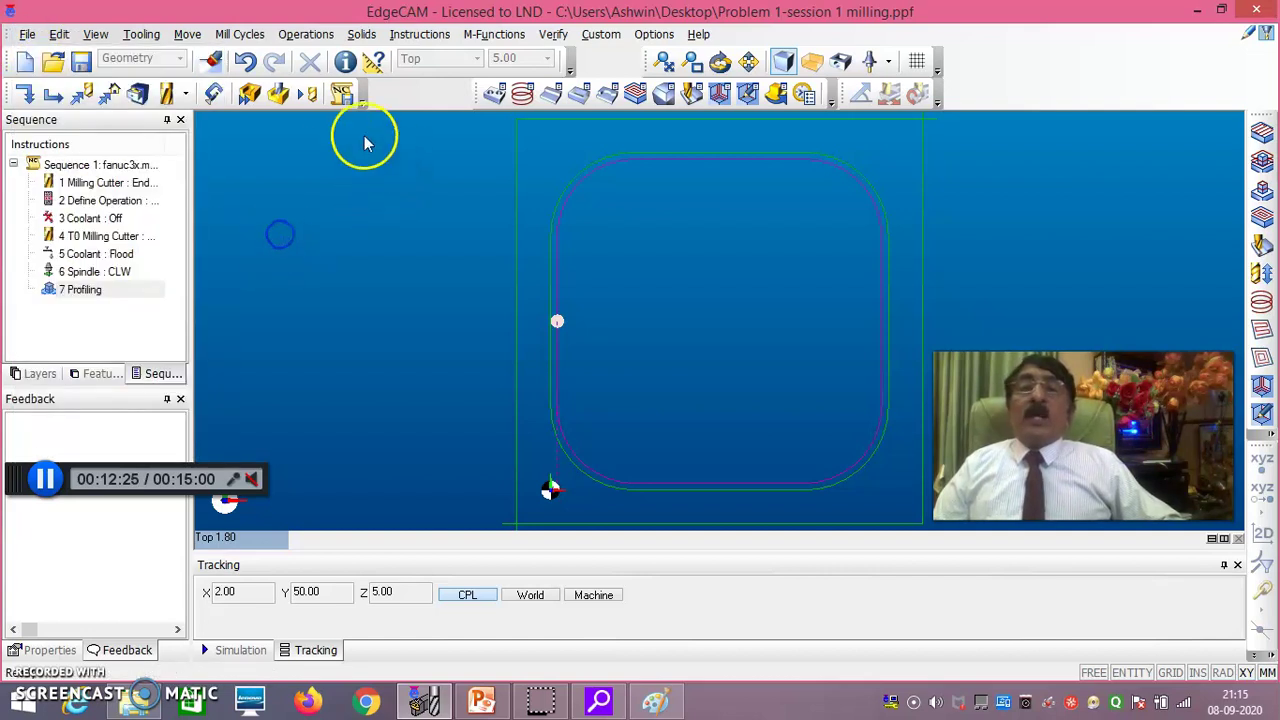
Step: Generate the CNC code with operation names and the editor enabled, leaving the CNC name, programmer's name and program ID blank
left_click(342, 95)
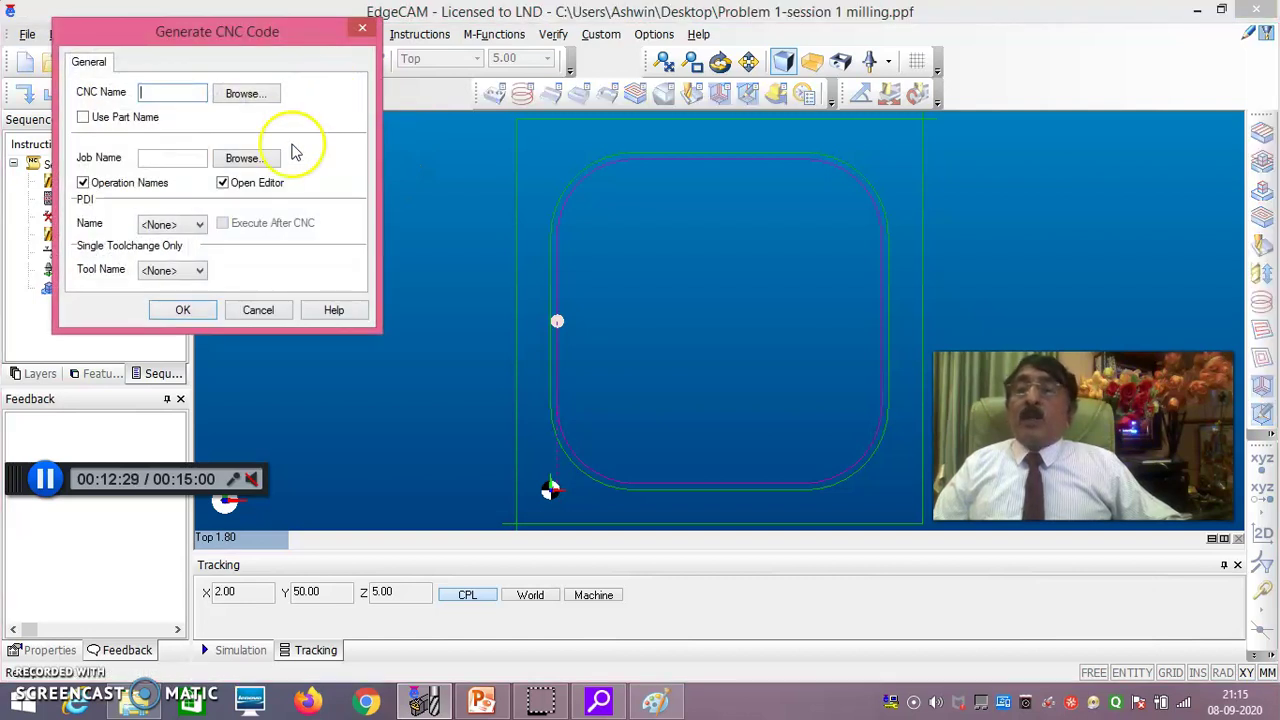
left_click(195, 314)
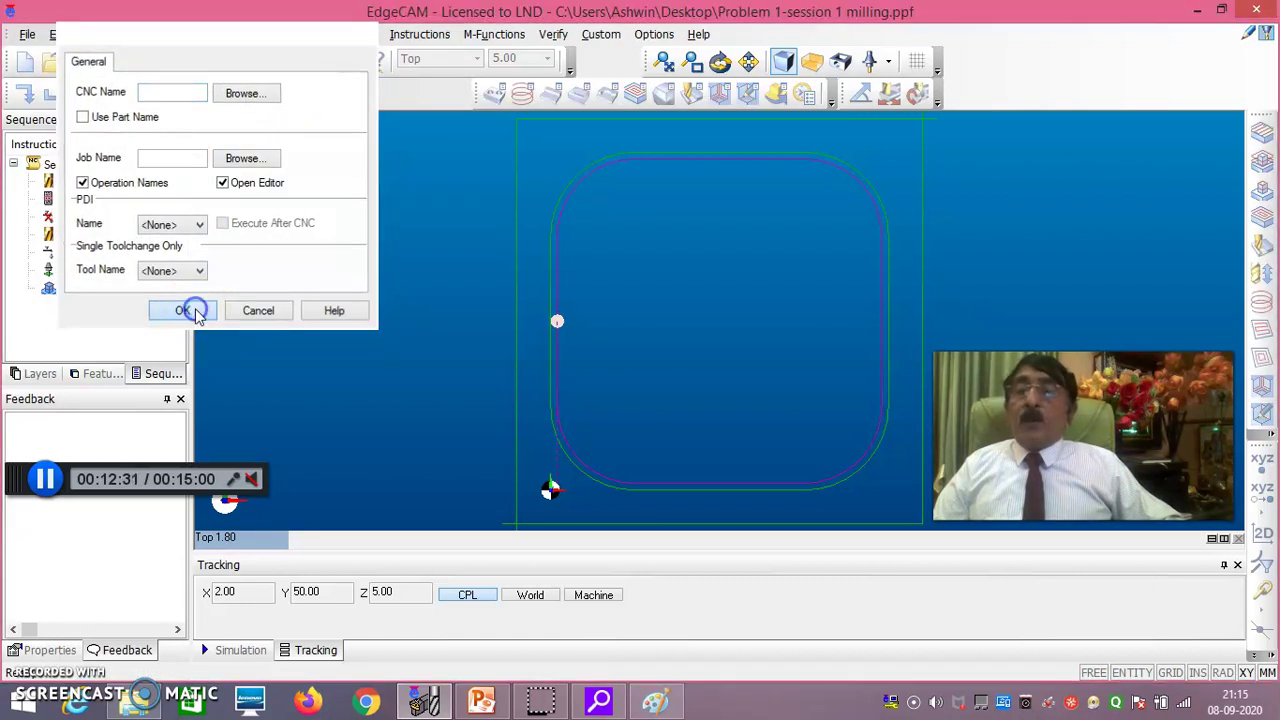
left_click(709, 392)
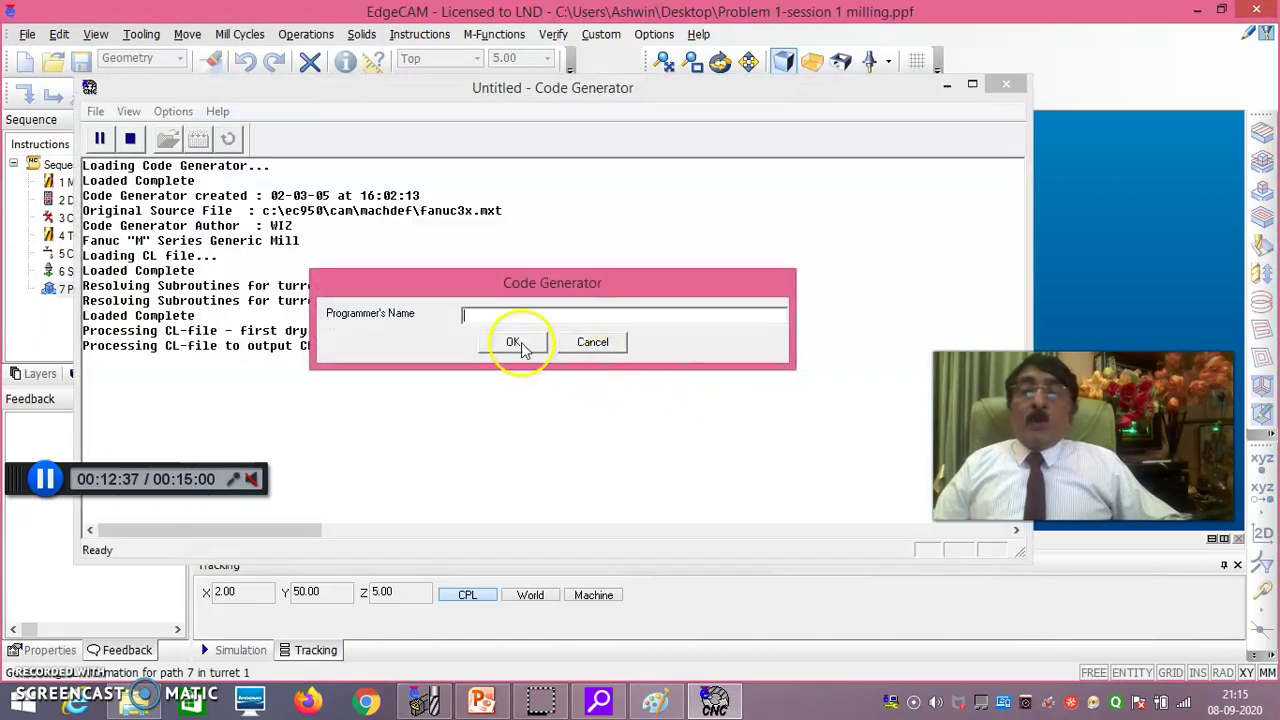
left_click(512, 341)
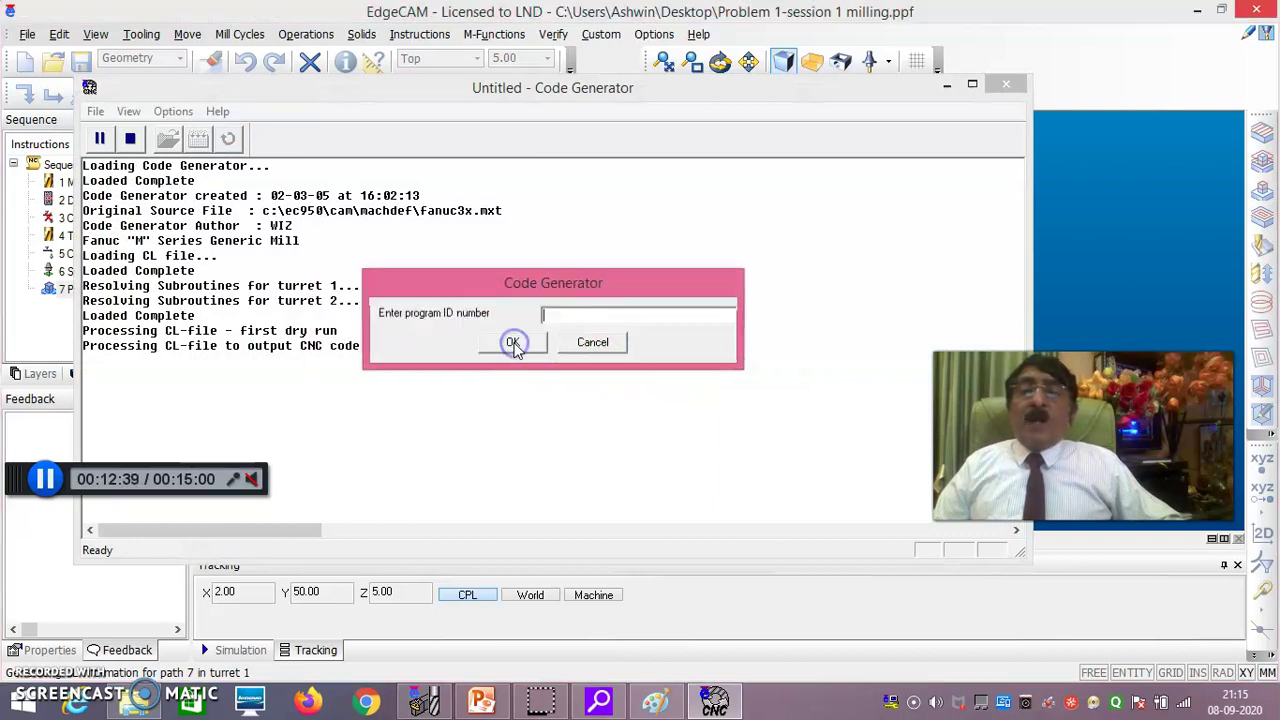
left_click(524, 343)
left_click(514, 342)
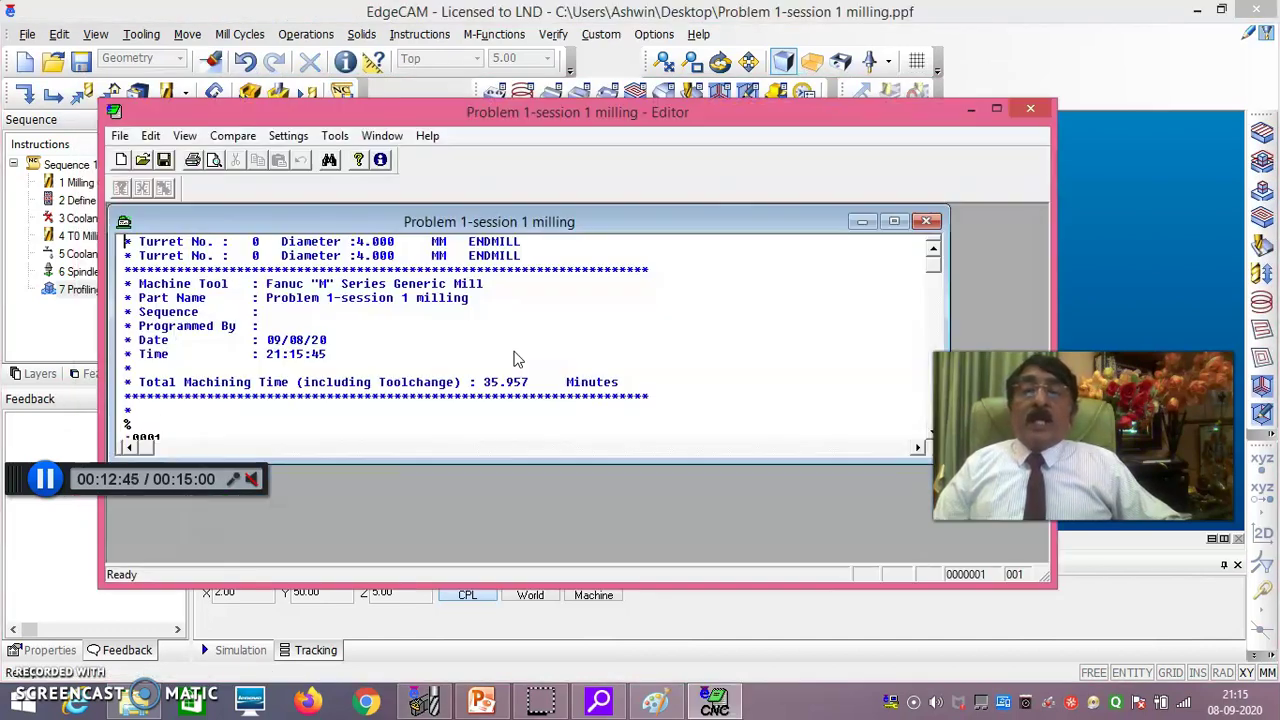
Step: Maximize the generated NC program in the editor and skim it from the header to the program end
left_click(996, 109)
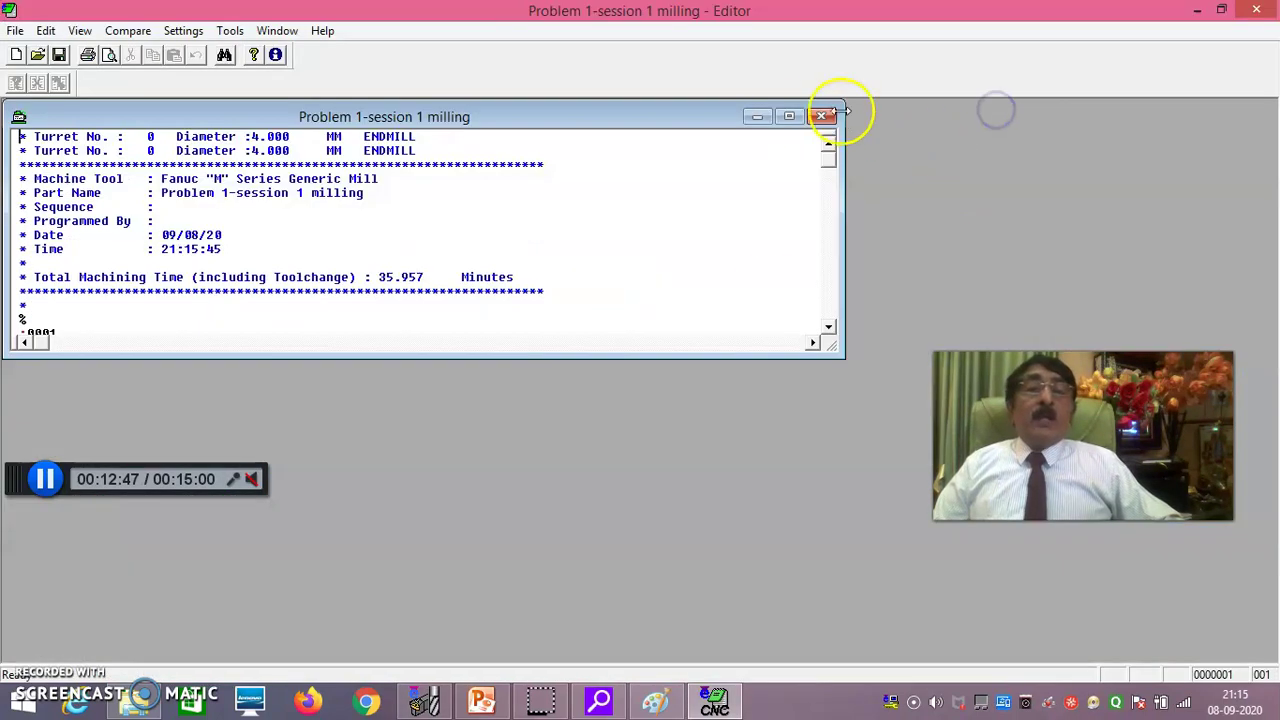
left_click(788, 118)
scroll(294, 417, "down", 2)
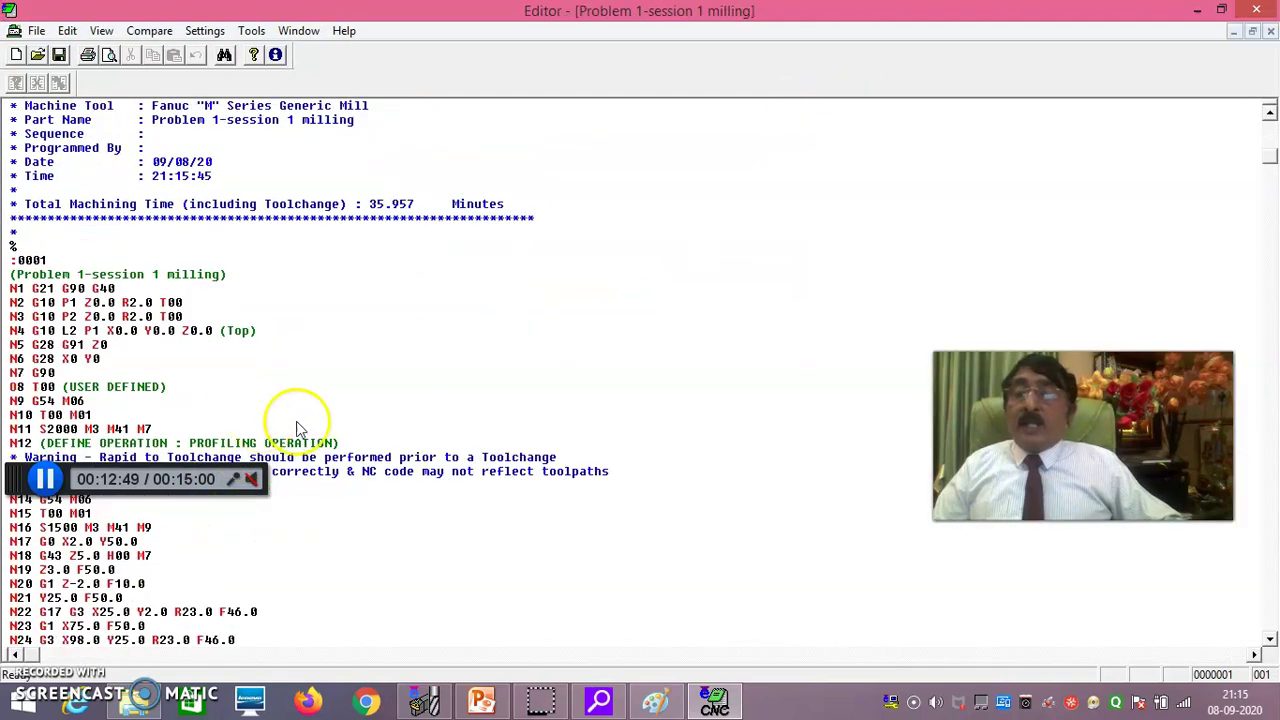
scroll(330, 425, "down", 4)
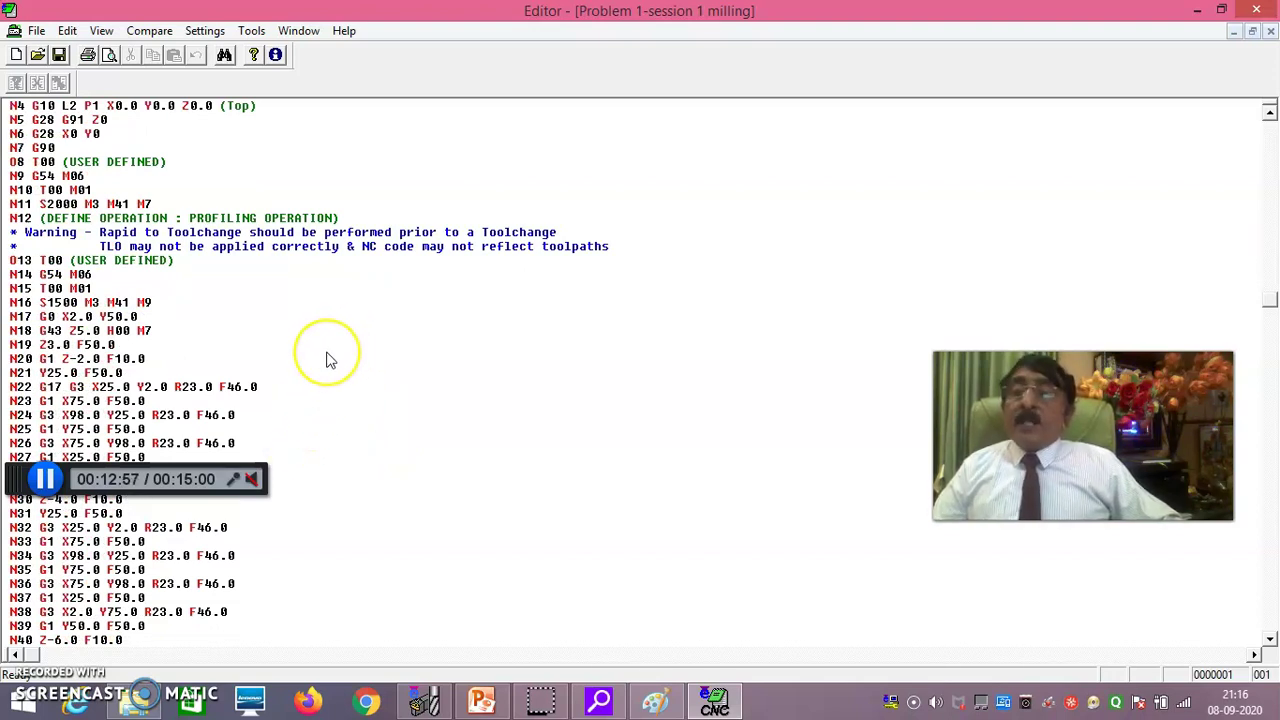
scroll(330, 360, "down", 1)
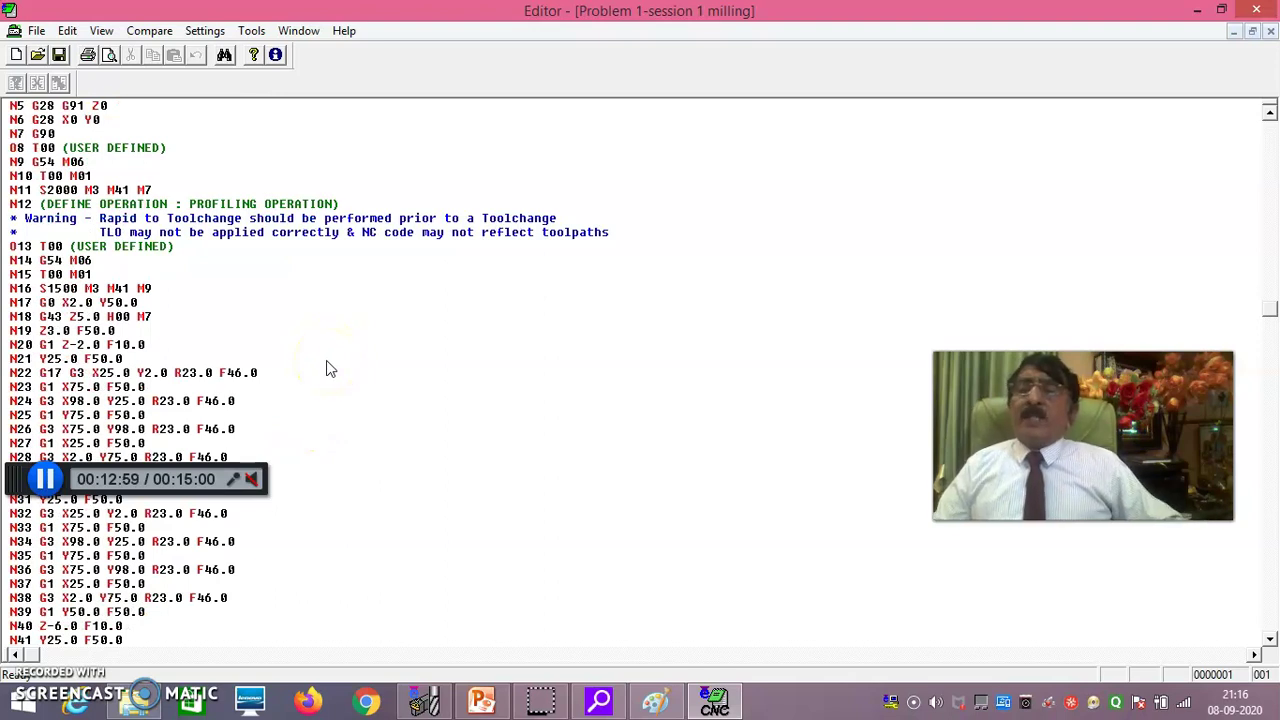
scroll(180, 365, "up", 8)
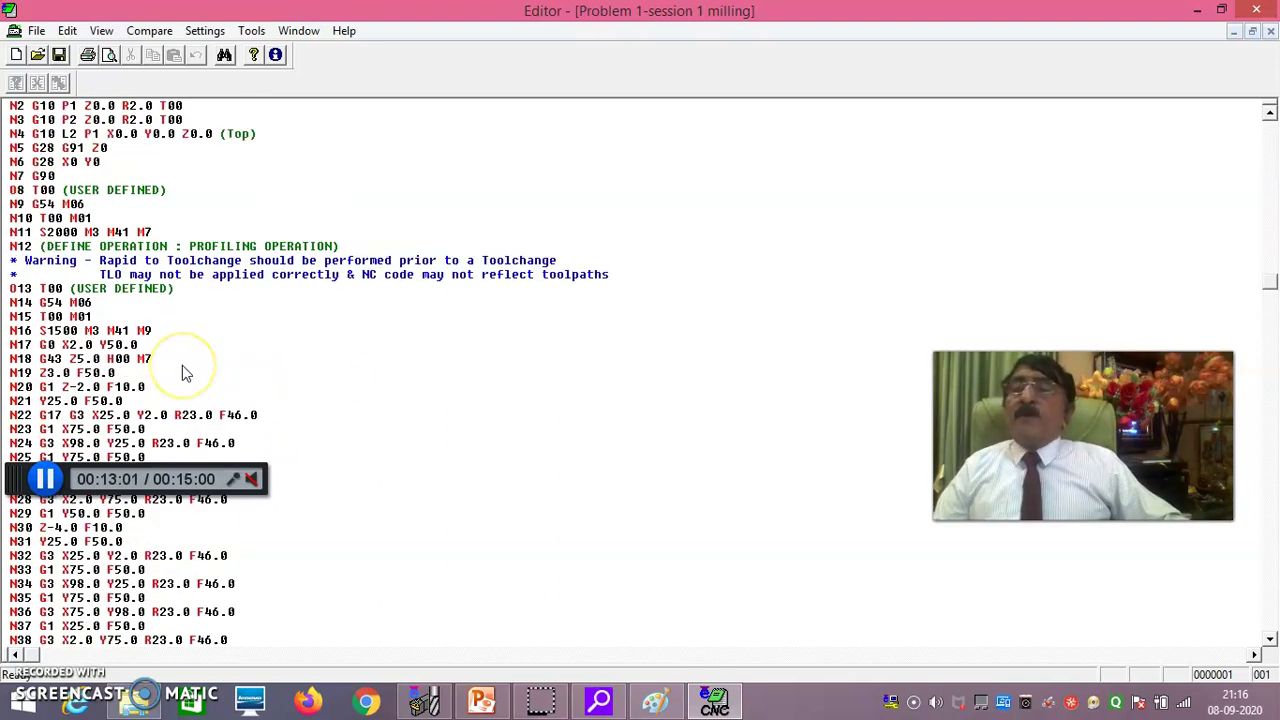
scroll(100, 345, "up", 1)
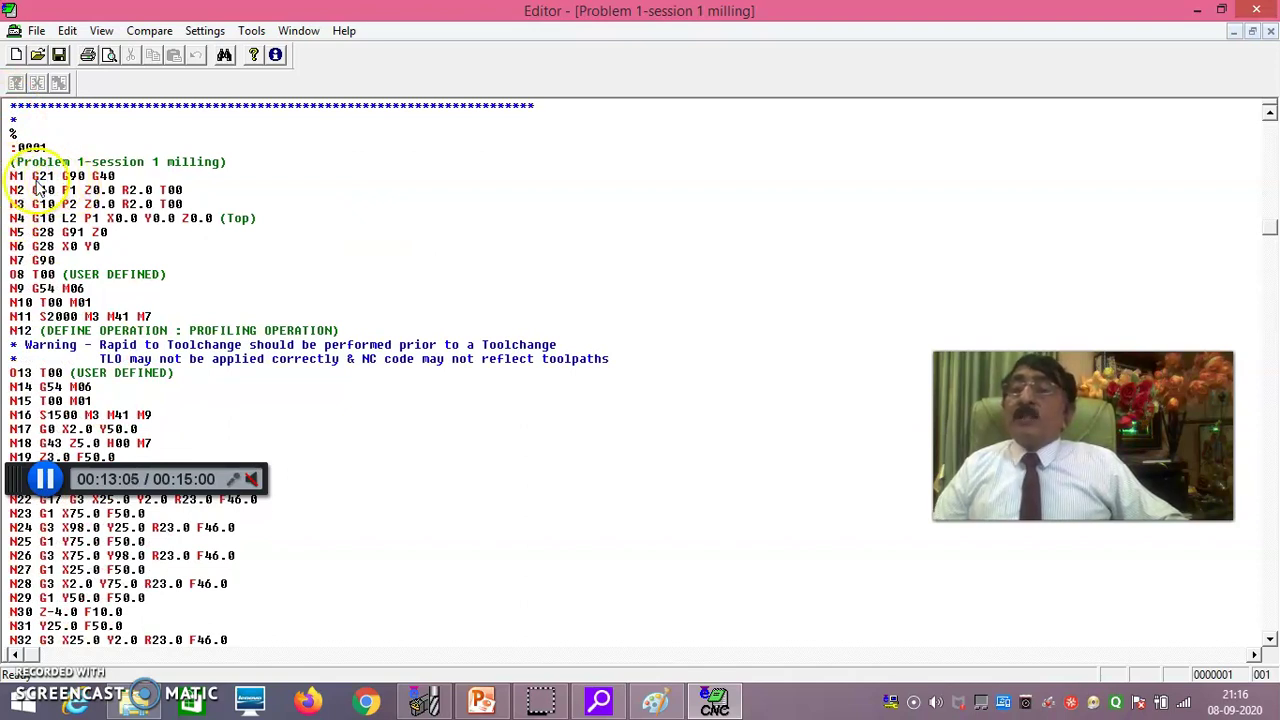
scroll(90, 348, "down", 8)
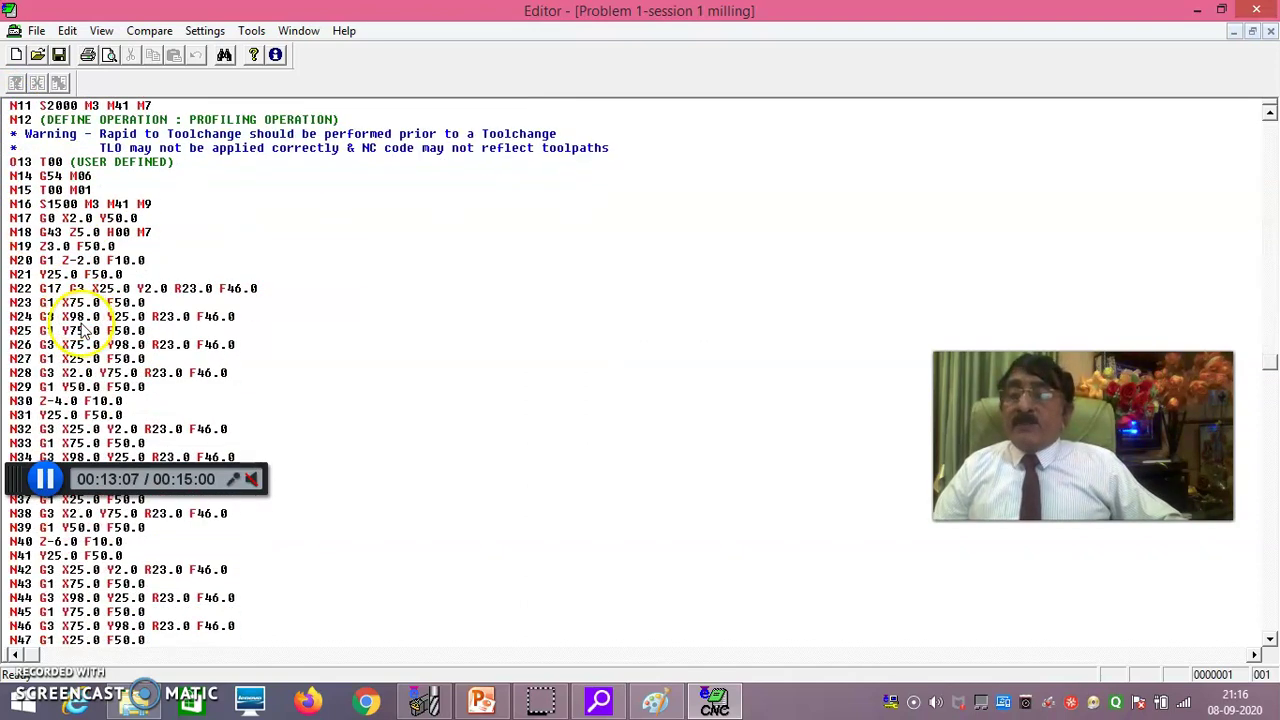
scroll(100, 360, "down", 7)
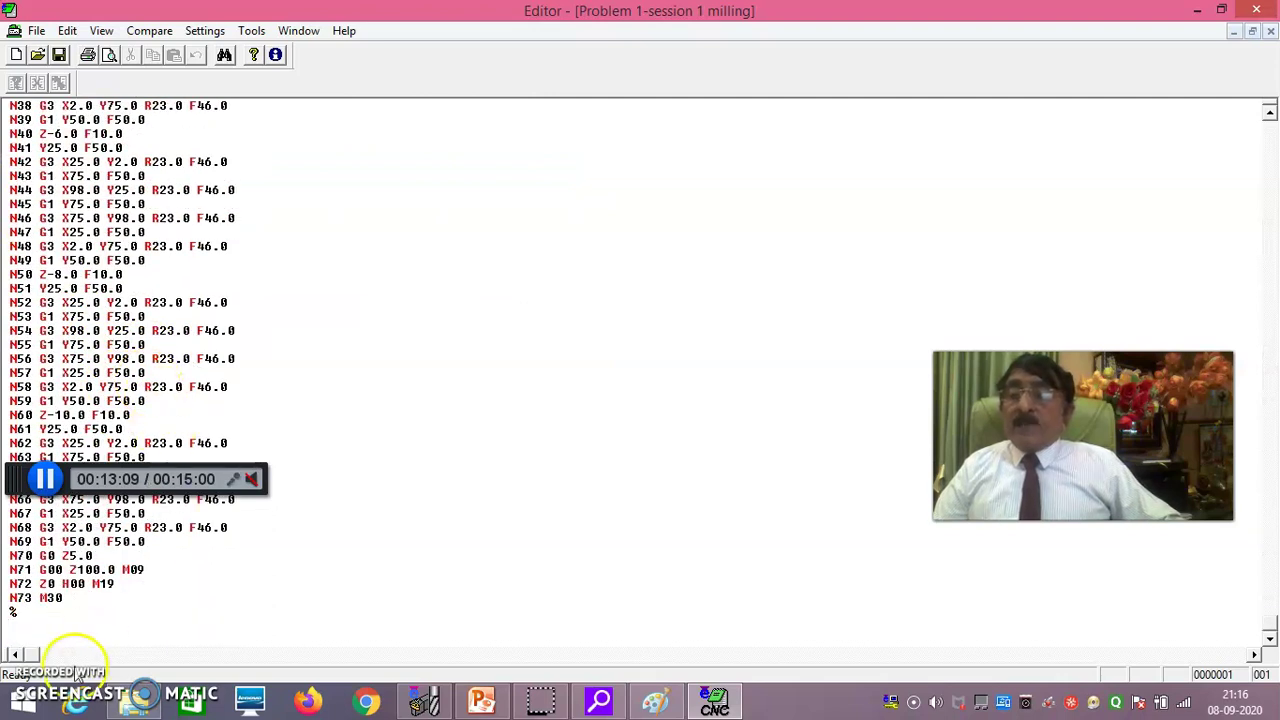
scroll(145, 532, "up", 8)
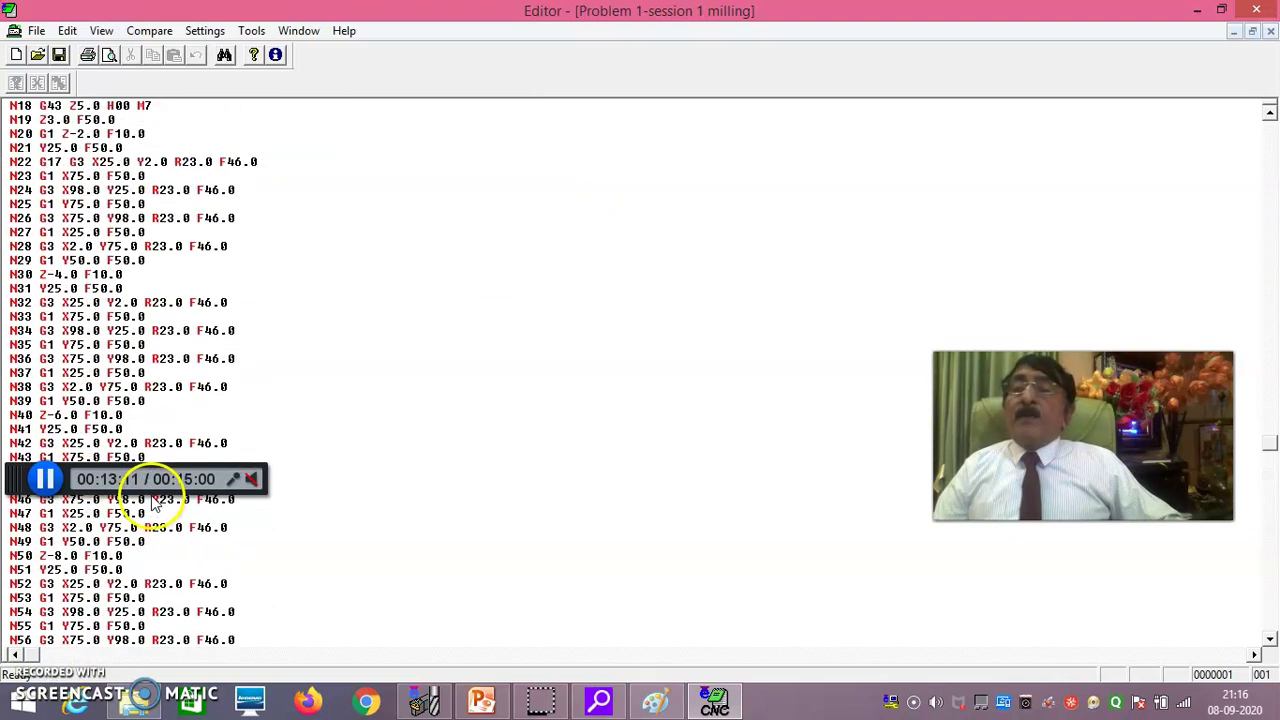
scroll(155, 505, "up", 3)
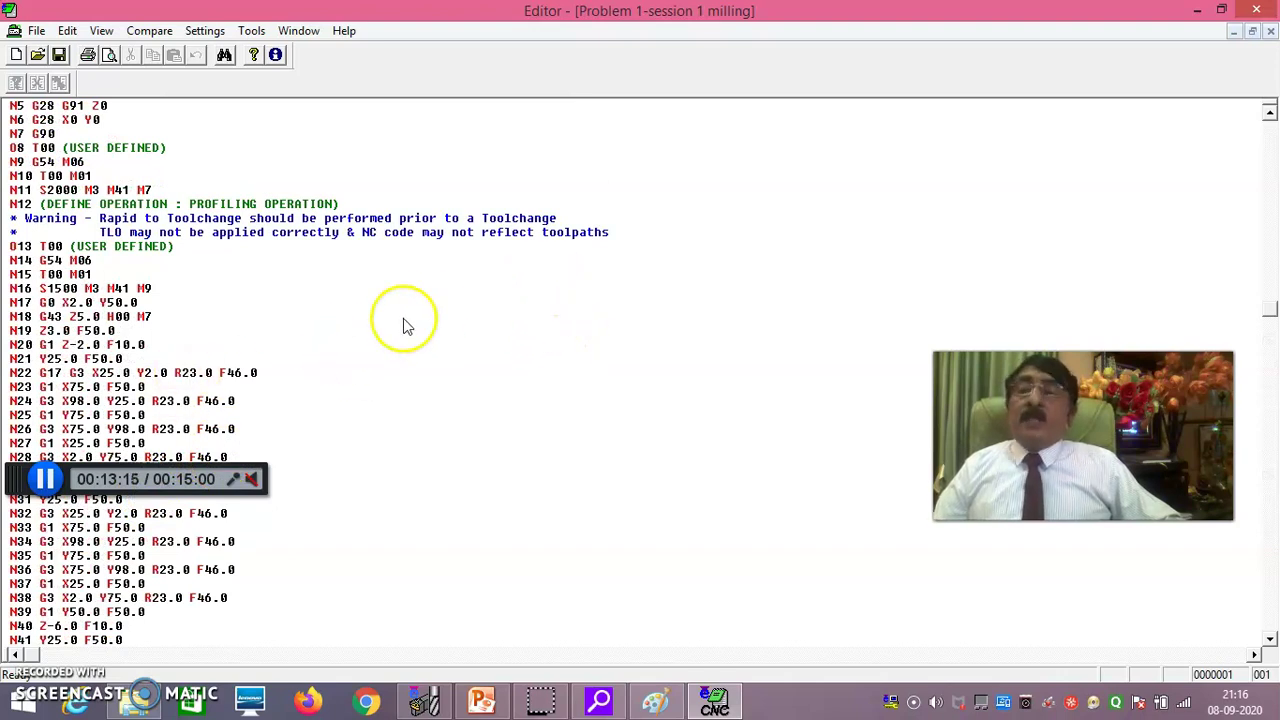
Step: Examine the profiling blocks for each depth pass through to the program end, and review the setup blocks again
scroll(145, 310, "down", 3)
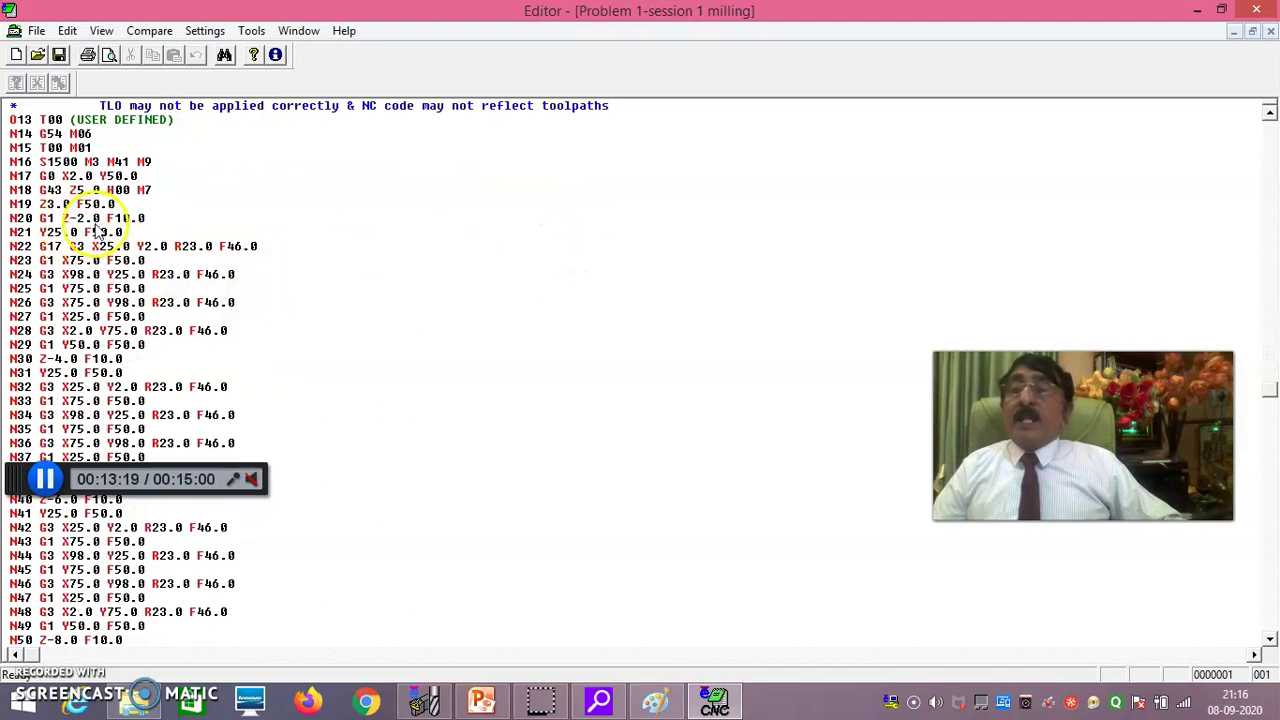
scroll(232, 231, "down", 2)
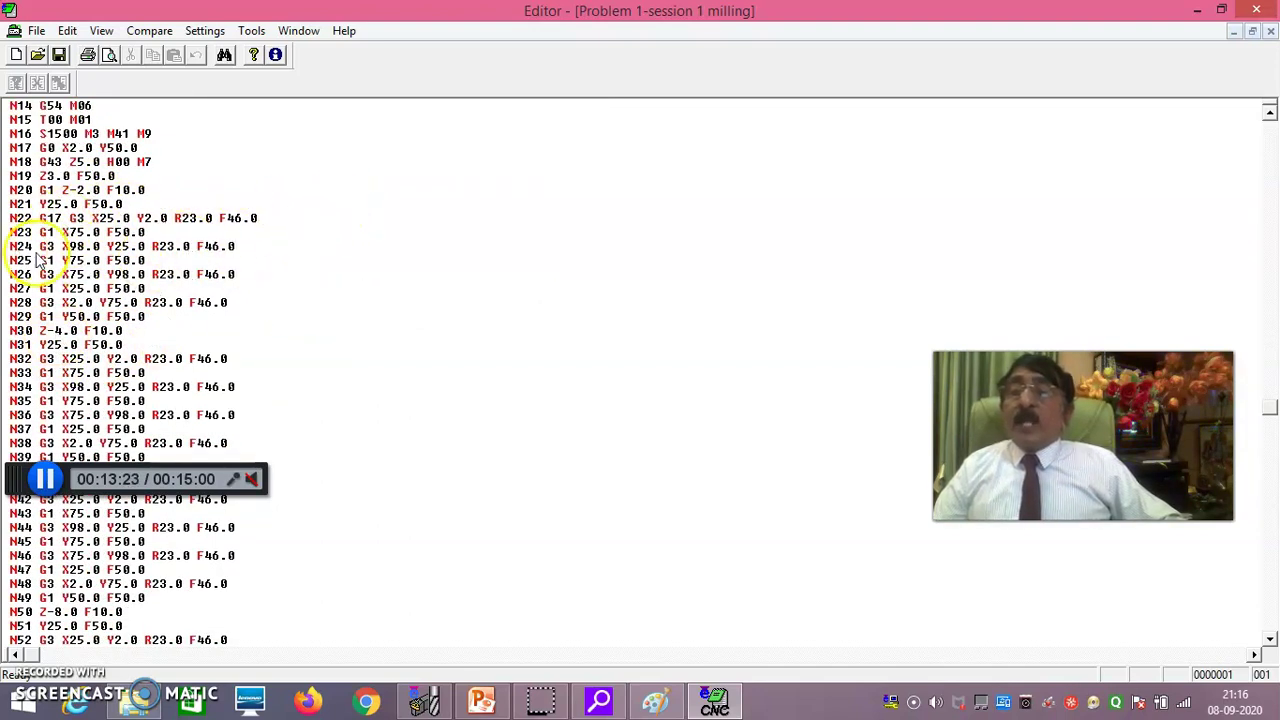
scroll(360, 220, "down", 1)
scroll(355, 225, "down", 2)
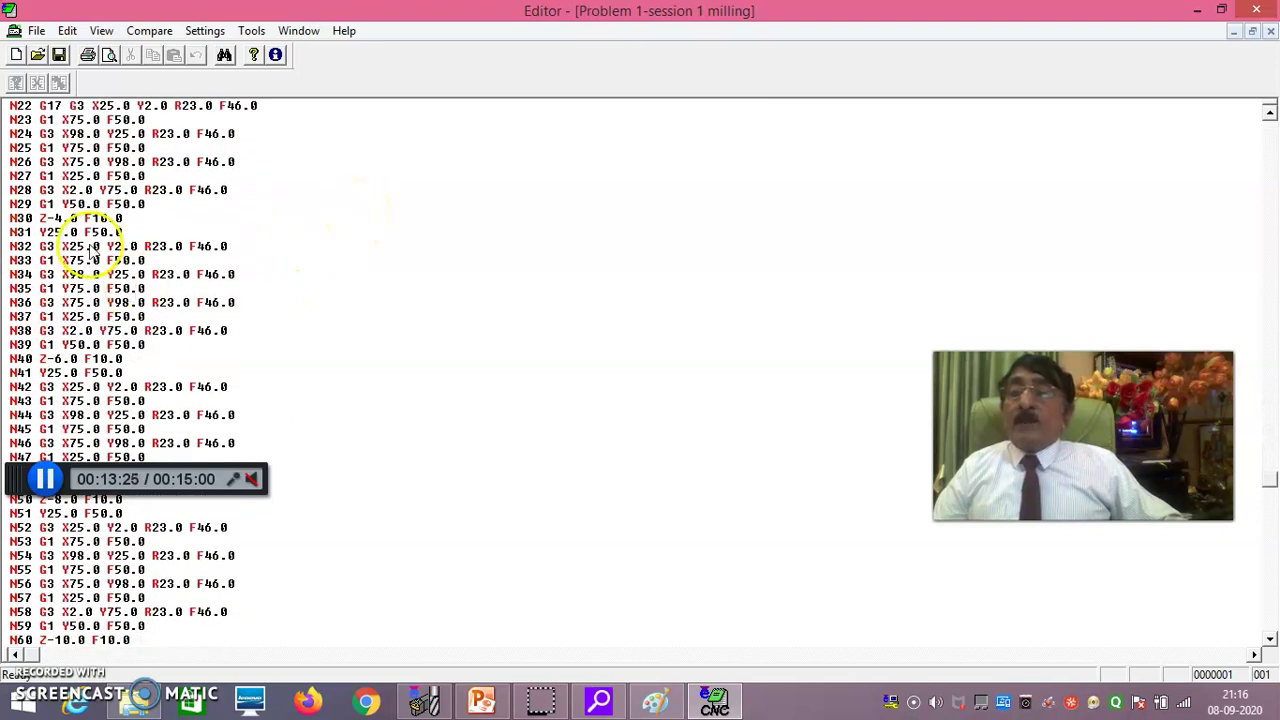
scroll(90, 285, "down", 1)
scroll(314, 286, "down", 1)
scroll(320, 289, "down", 1)
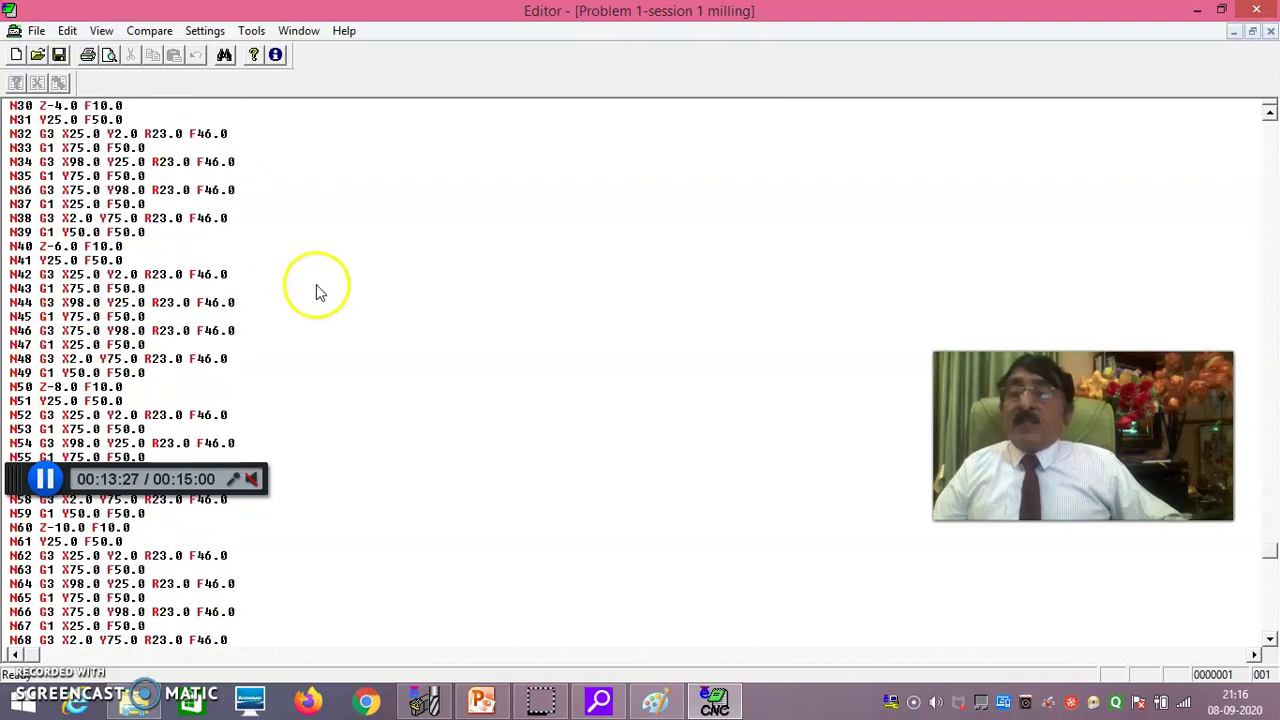
scroll(380, 334, "down", 3)
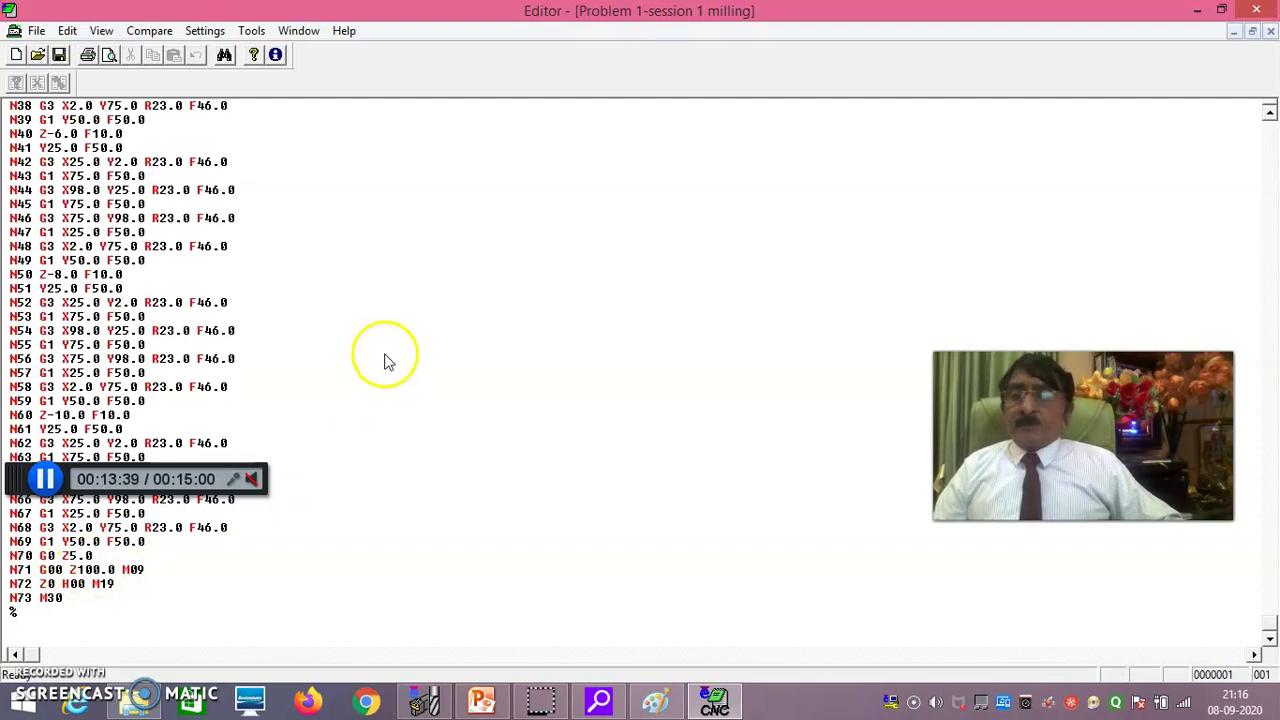
scroll(353, 372, "up", 6)
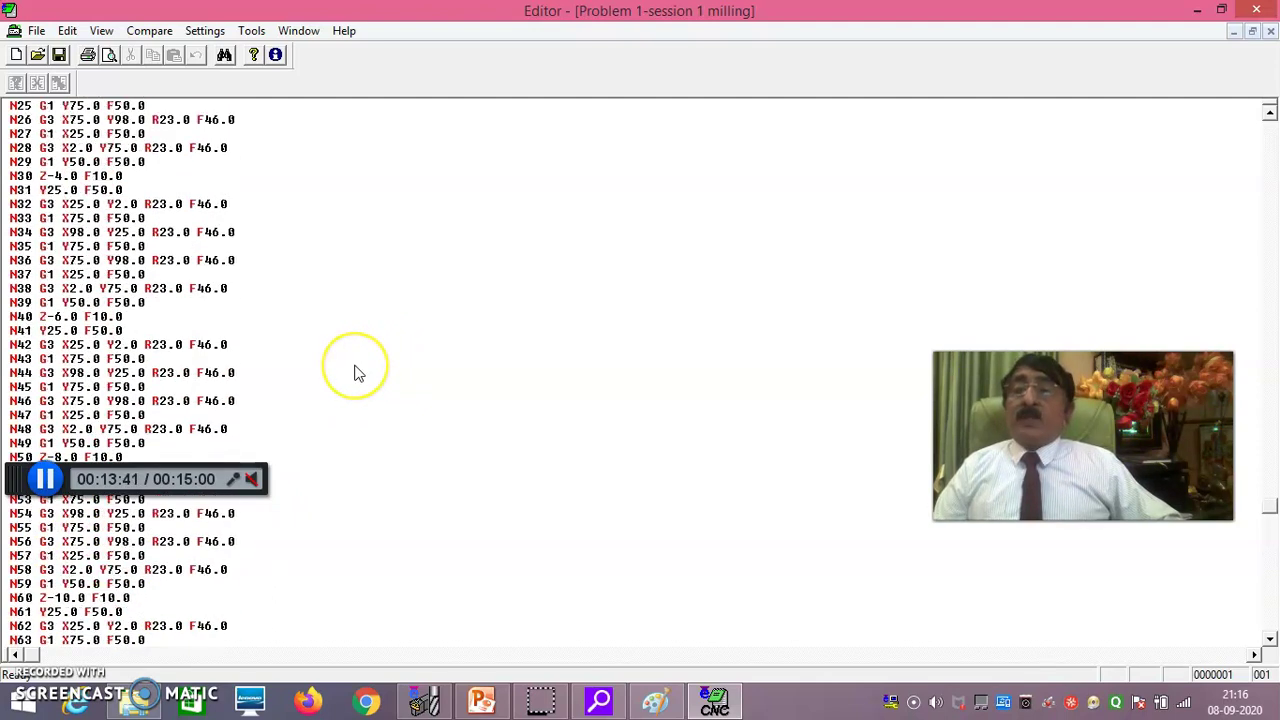
scroll(251, 377, "up", 4)
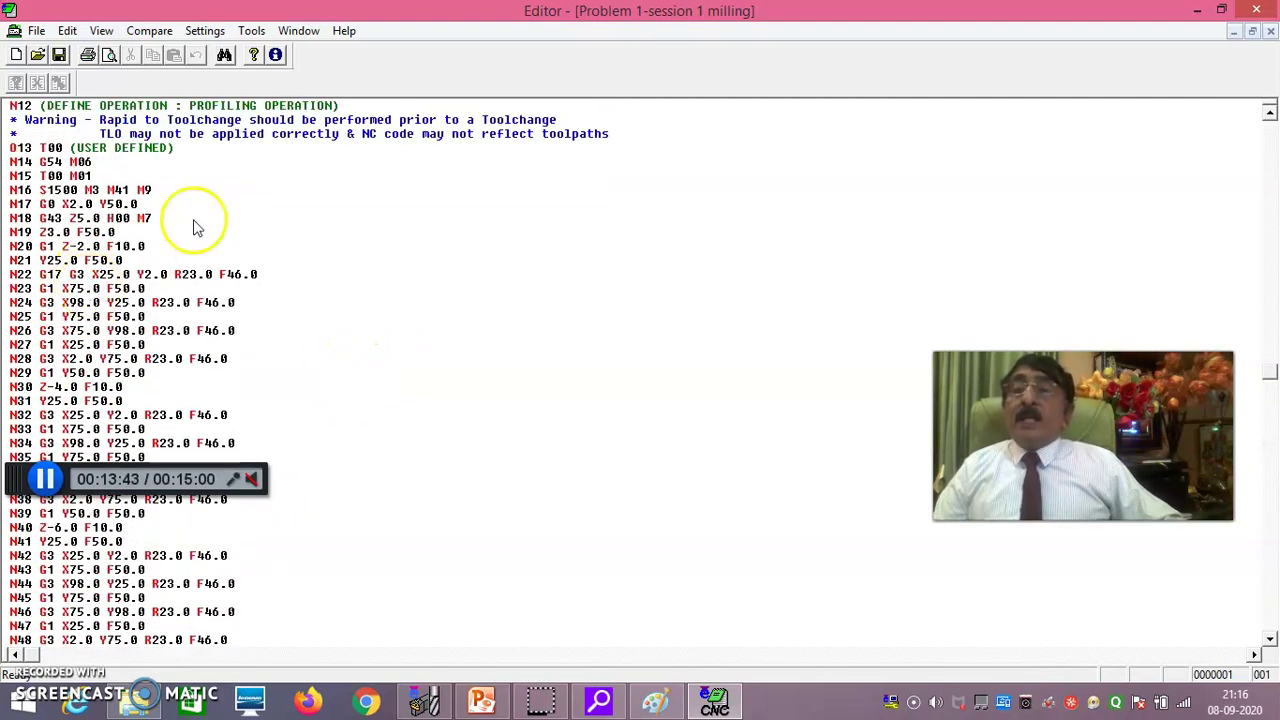
scroll(196, 250, "up", 4)
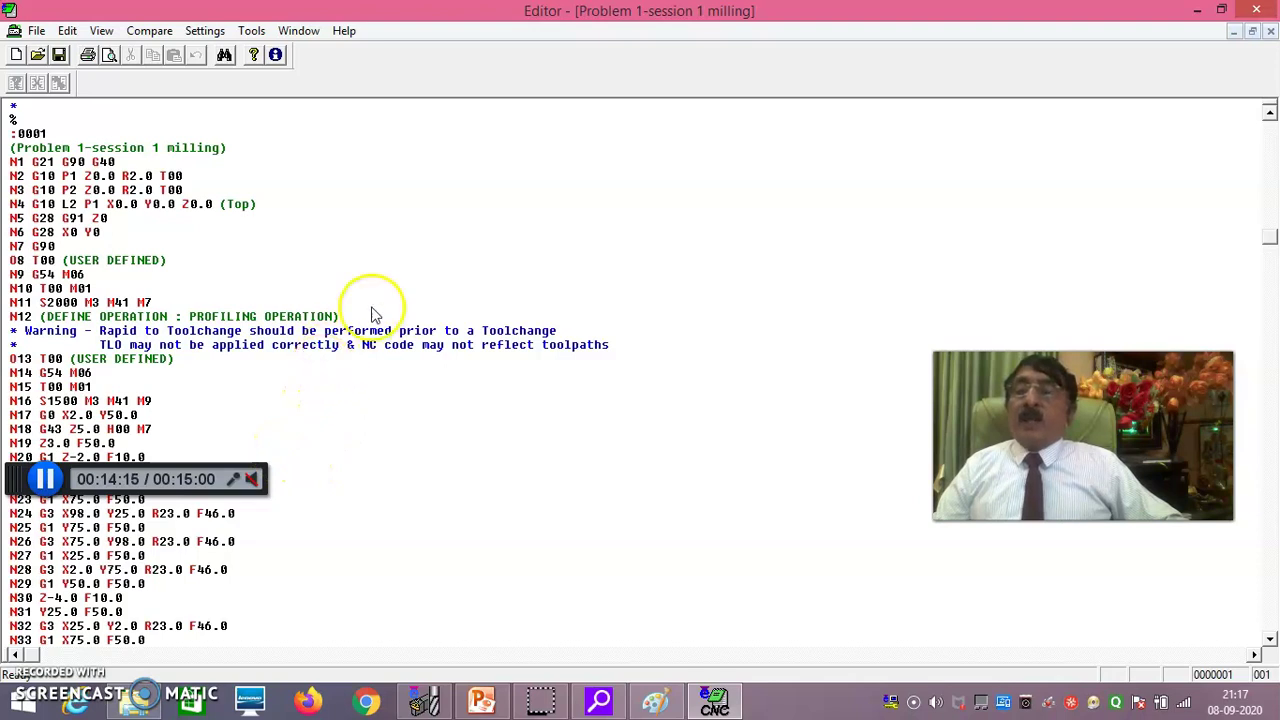
left_click(402, 244)
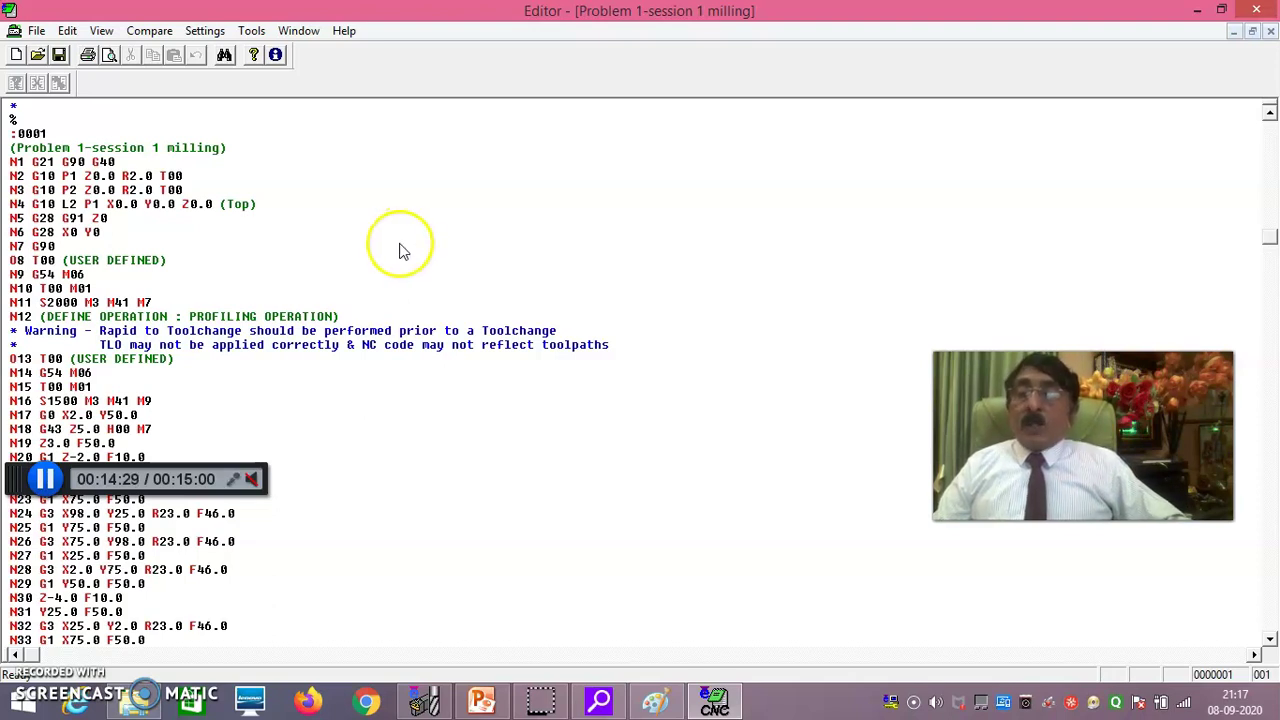